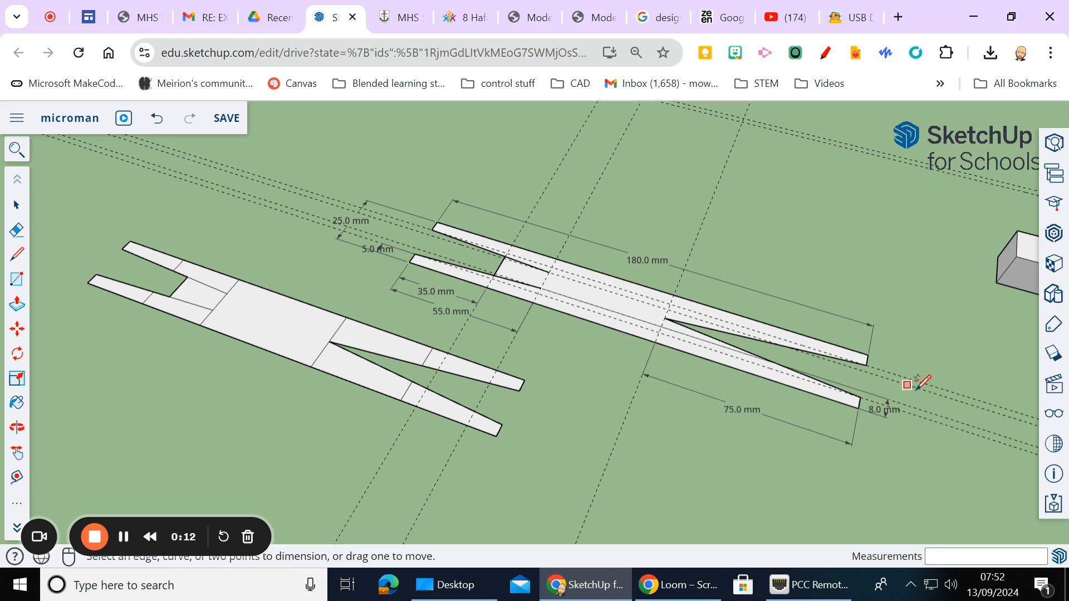
Turn off the display of guides in the model
click(1054, 417)
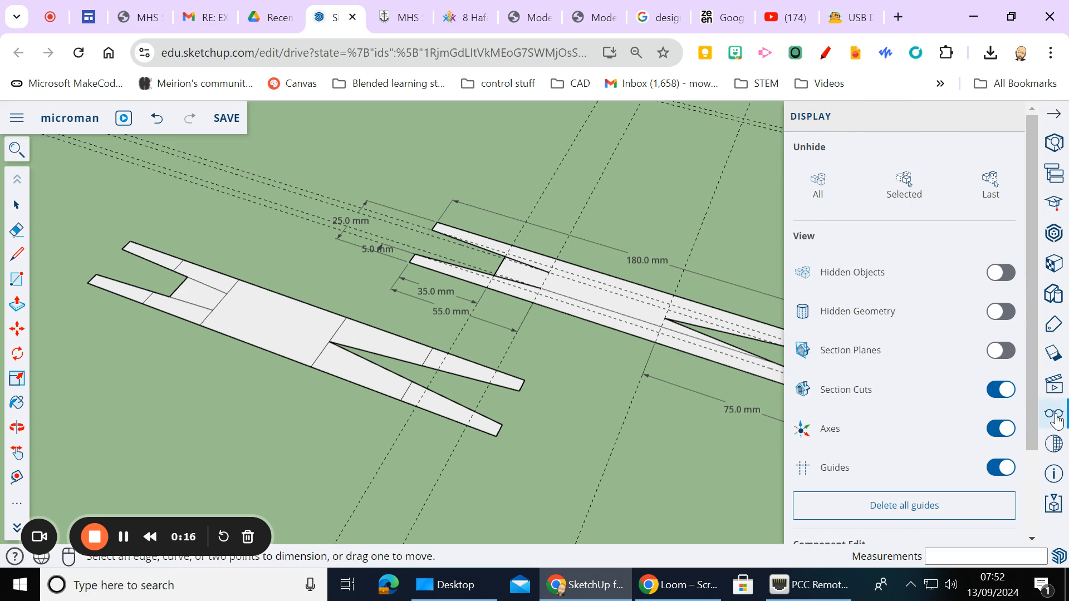
click(995, 471)
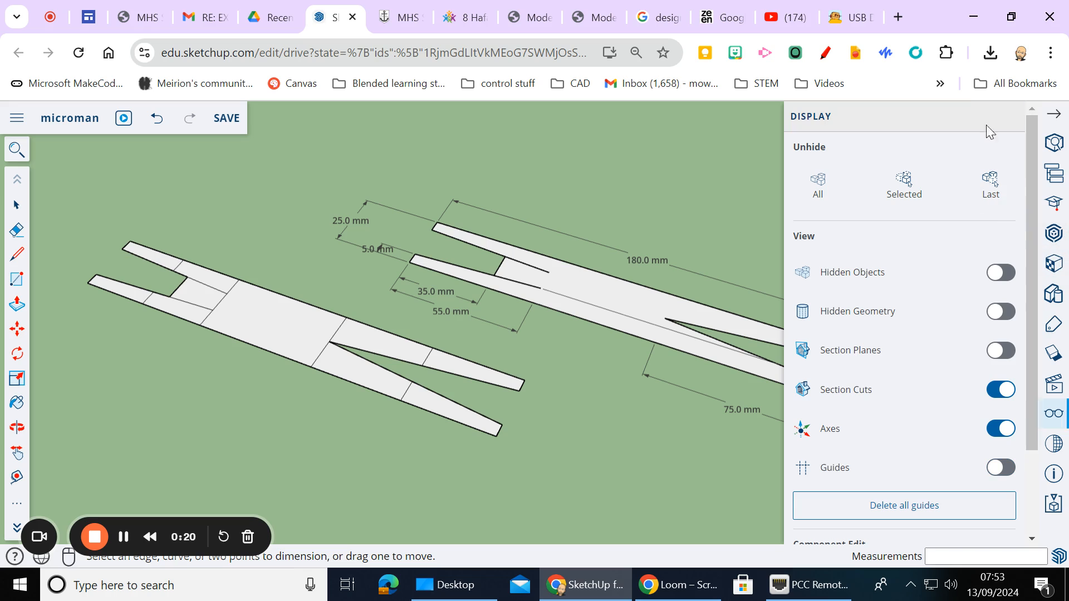
click(1008, 119)
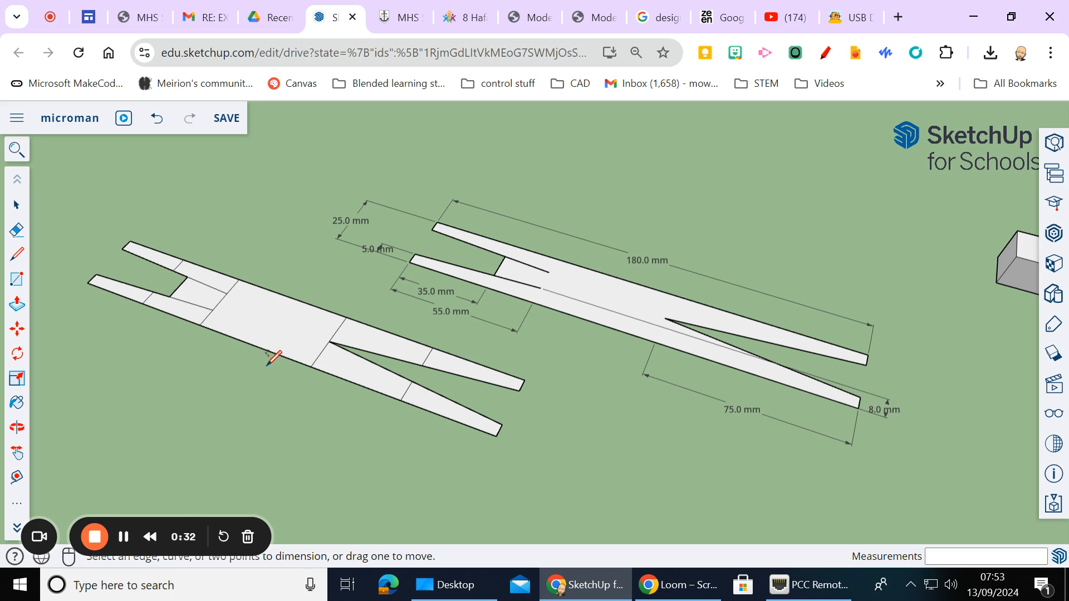
Make a group from the forearm segment of the near arm on the undimensioned figure
shift+middle_drag(287, 368, 666, 389)
scroll(482, 380, up, 1)
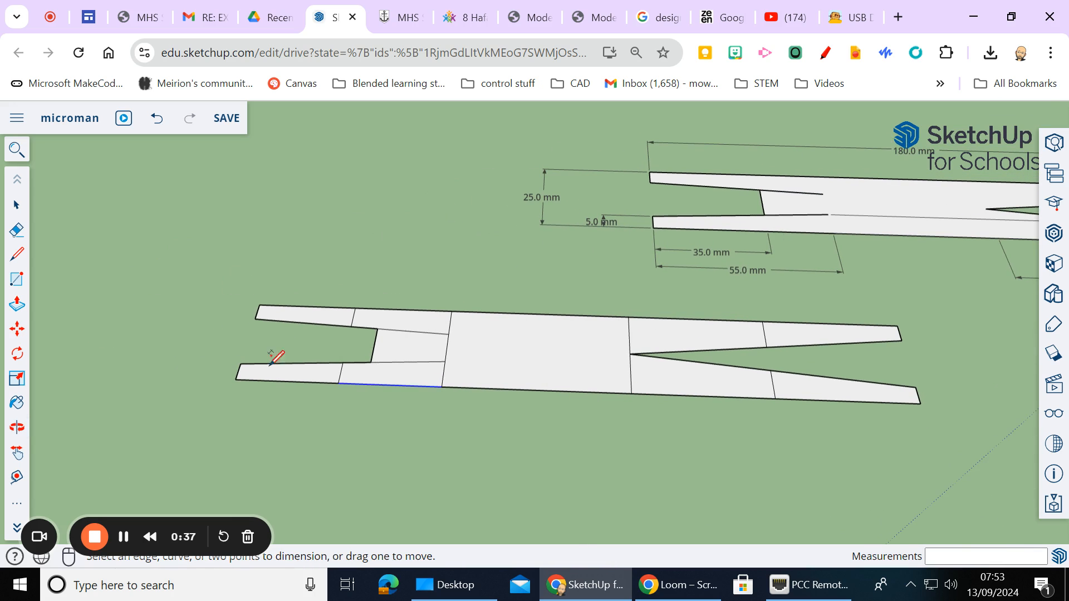
click(17, 206)
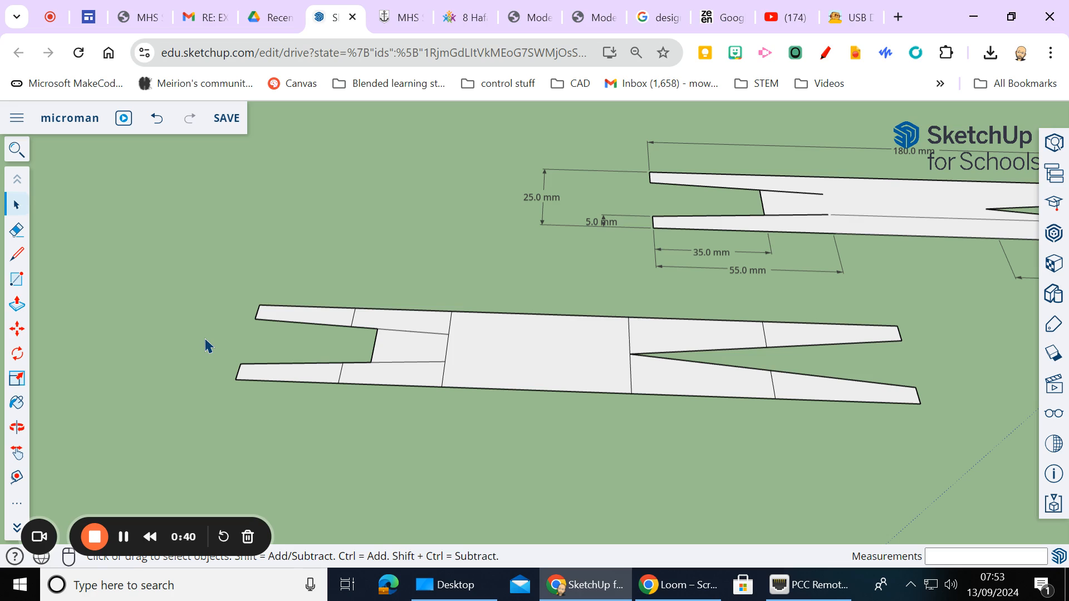
drag(239, 371, 351, 416)
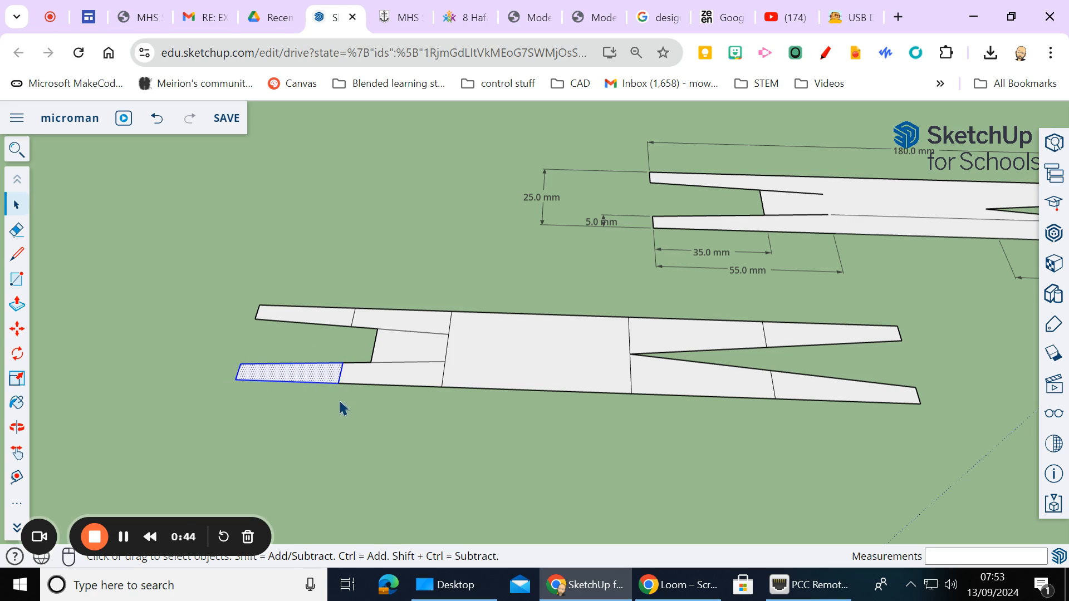
right_click(302, 382)
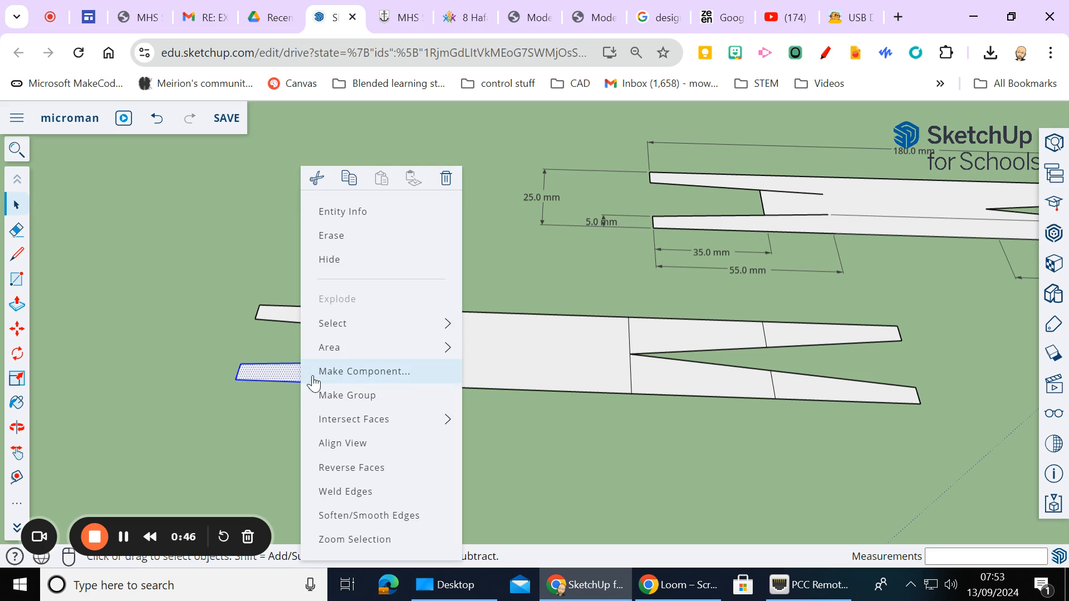
click(348, 397)
click(305, 405)
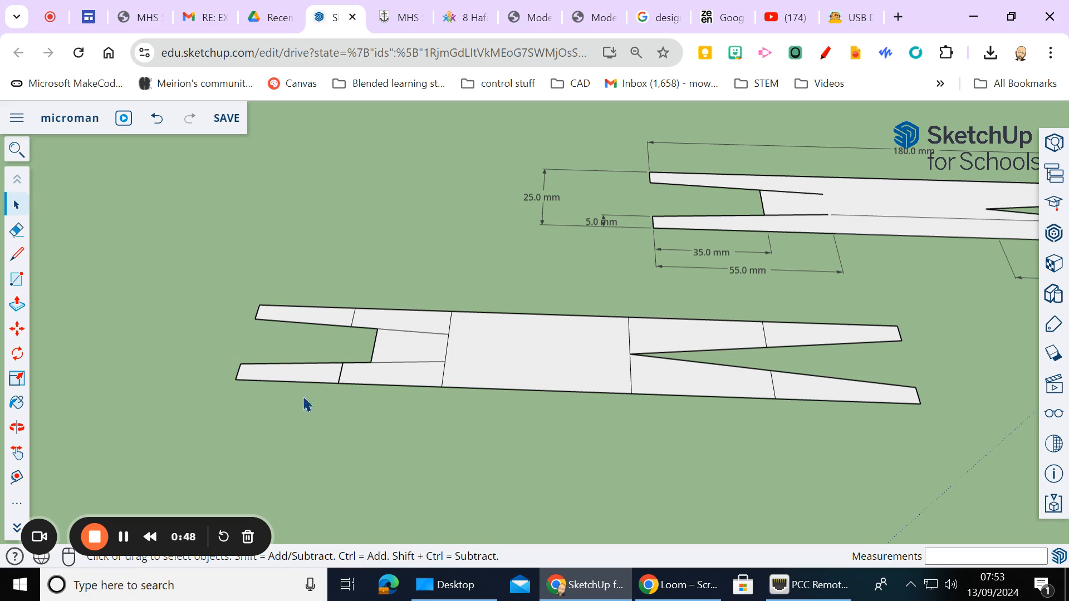
Make separate groups from the forearm and upper-arm segments of the figure's far arm
drag(236, 265, 357, 348)
right_click(332, 325)
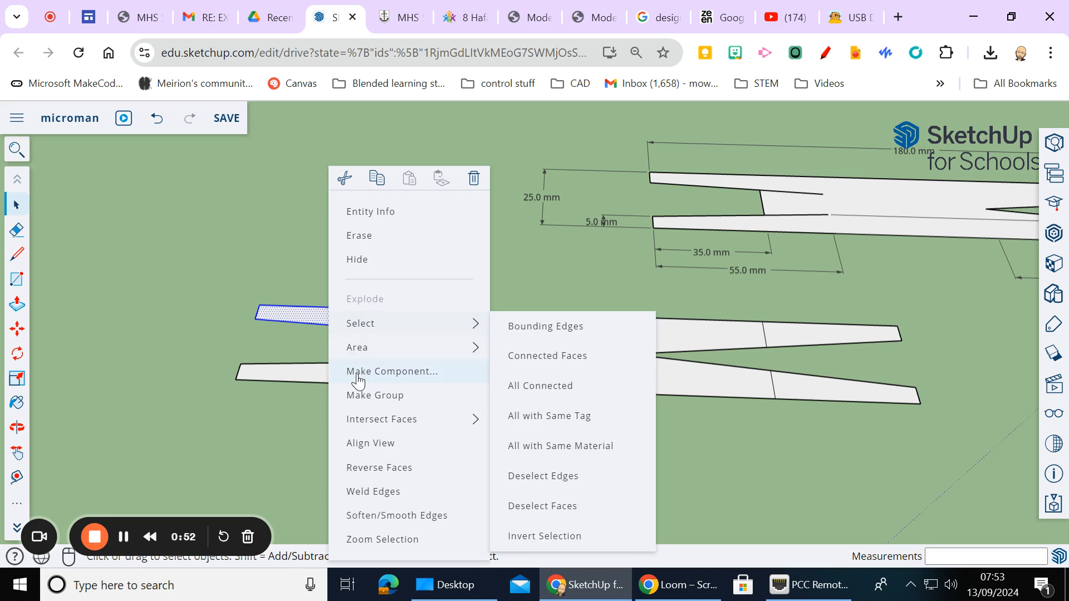
click(381, 395)
drag(328, 273, 457, 341)
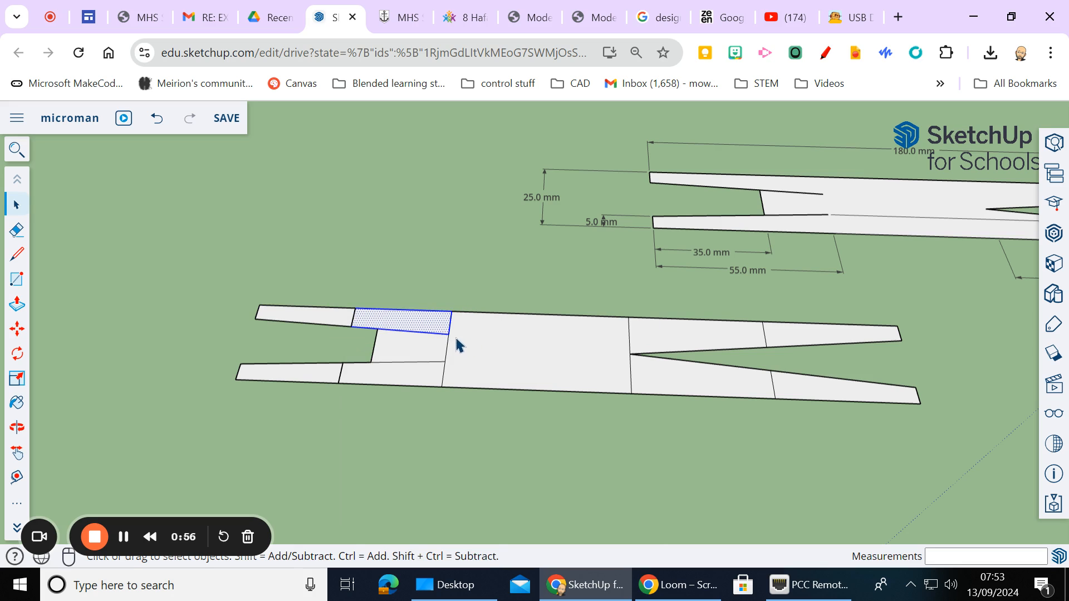
right_click(402, 327)
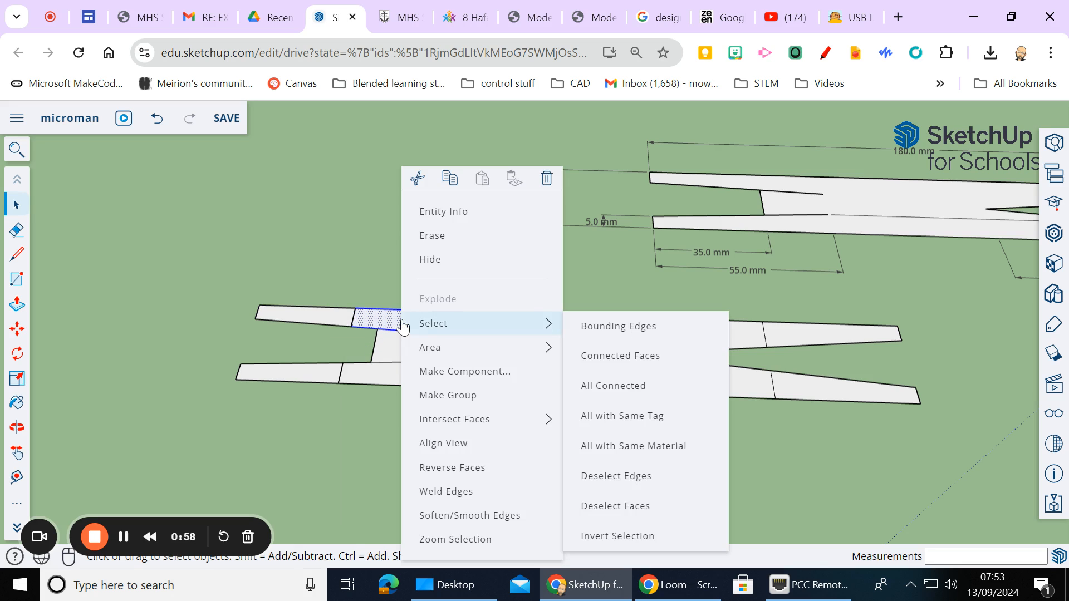
click(380, 426)
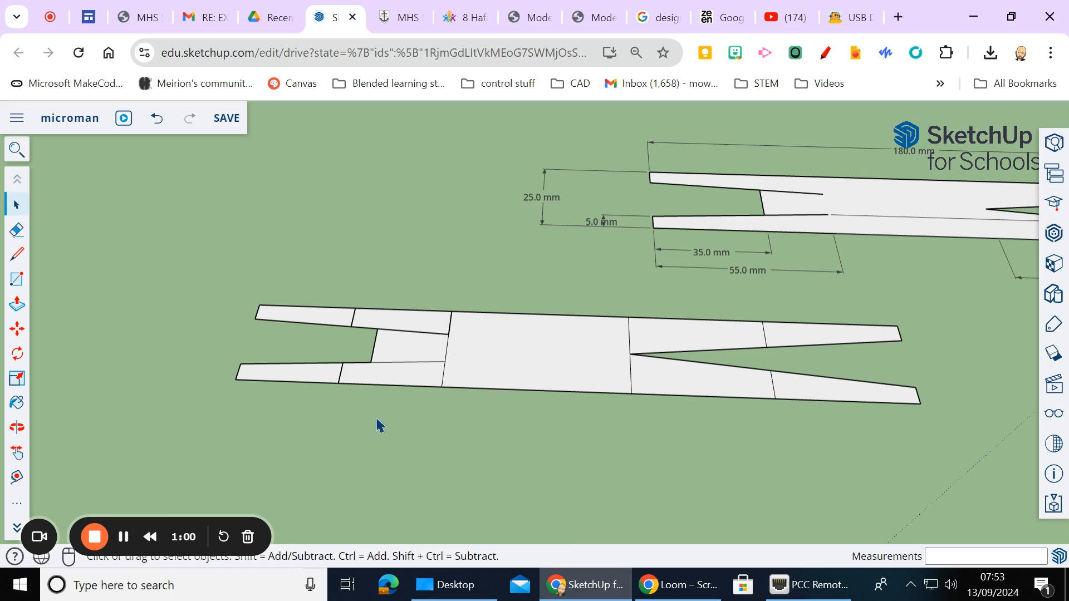
Make separate groups from the near arm's upper segment and the large torso section
drag(327, 350, 456, 421)
right_click(425, 381)
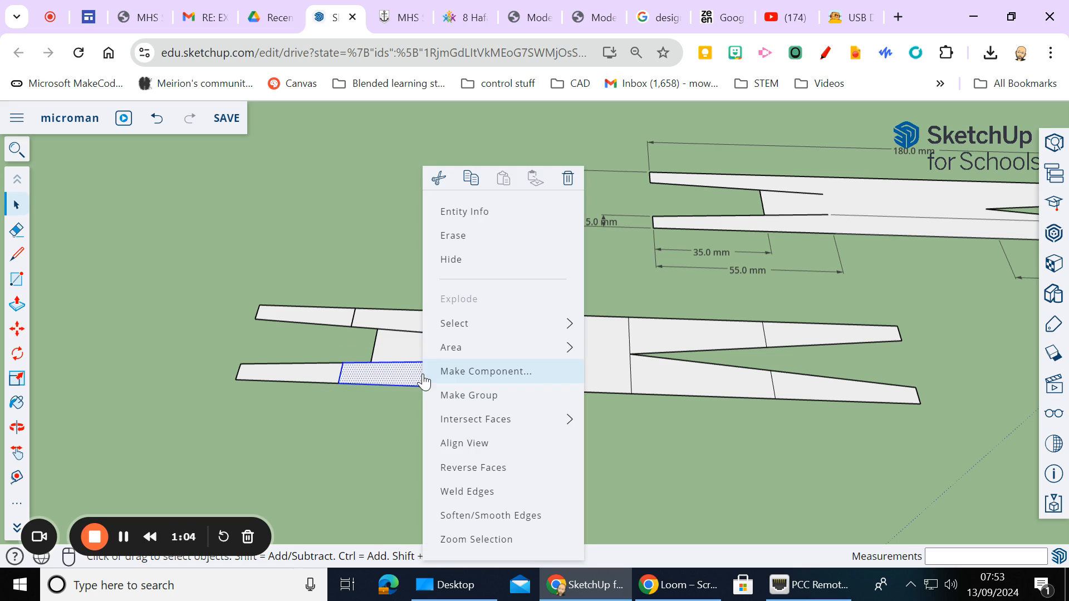
click(464, 398)
click(432, 446)
drag(423, 266, 647, 436)
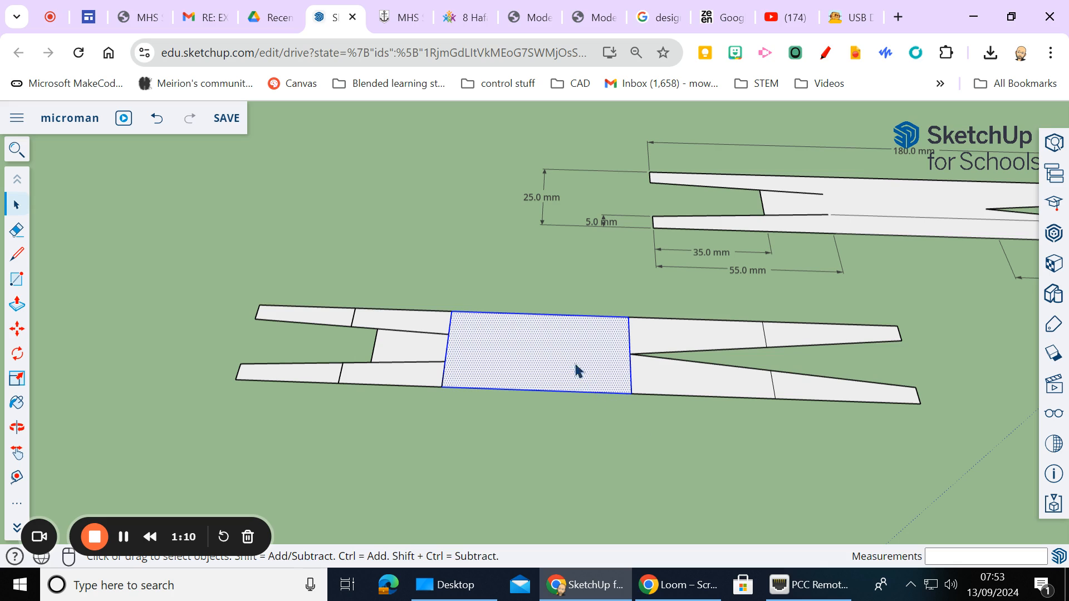
right_click(562, 357)
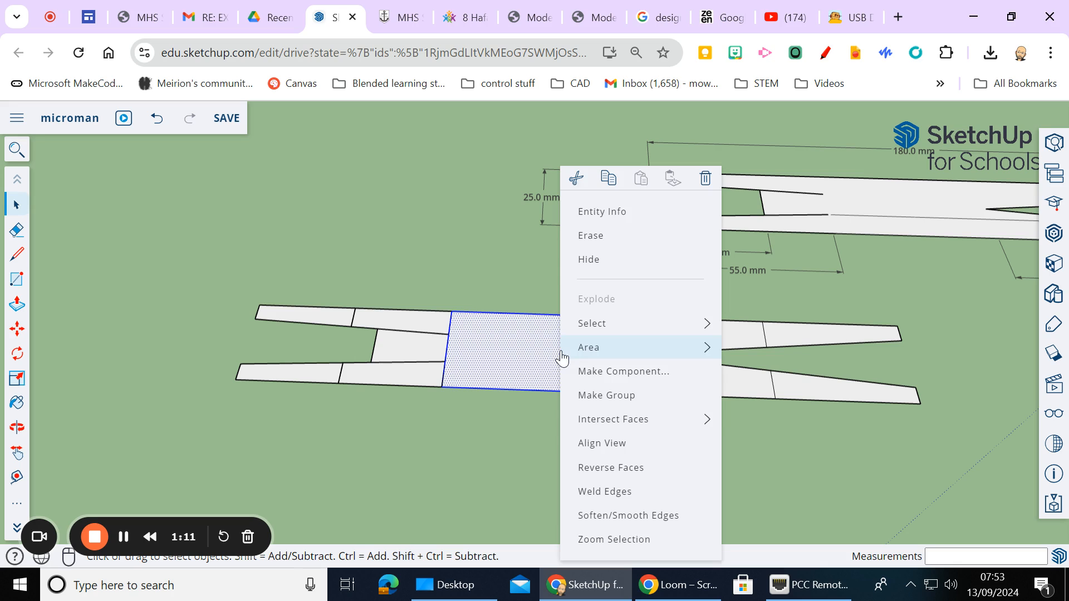
click(616, 397)
Make separate groups from the thigh and lower-leg segments of the figure's far leg
drag(615, 305, 778, 366)
right_click(717, 341)
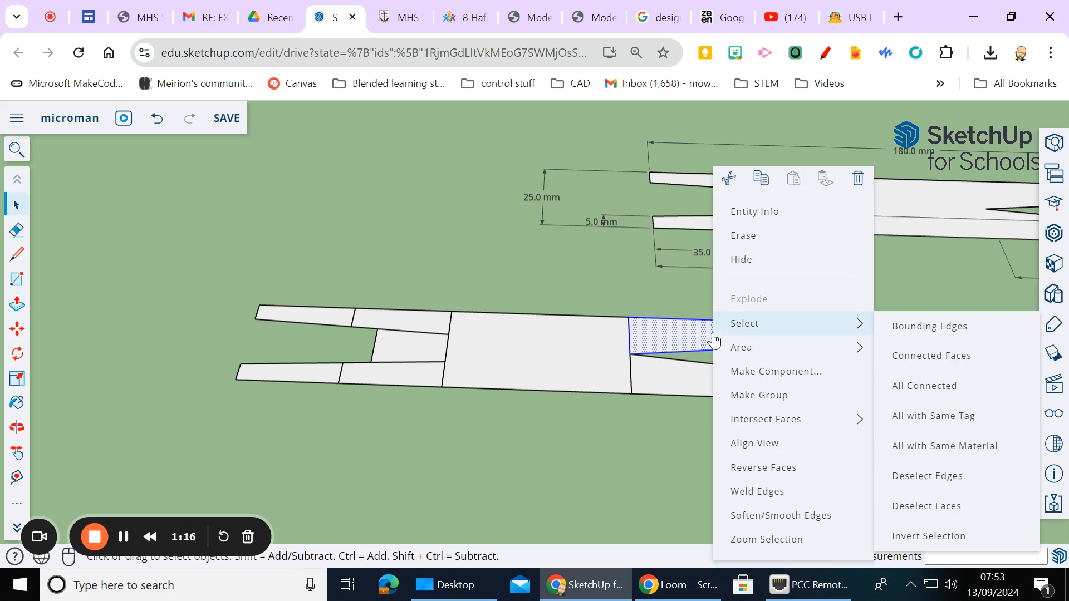
click(747, 395)
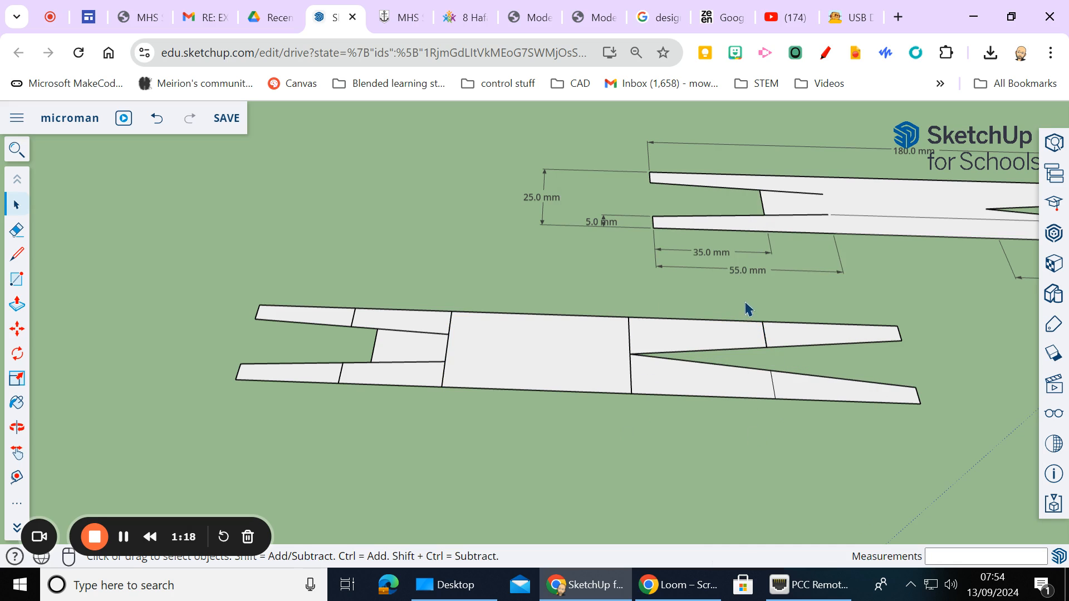
drag(746, 304, 914, 363)
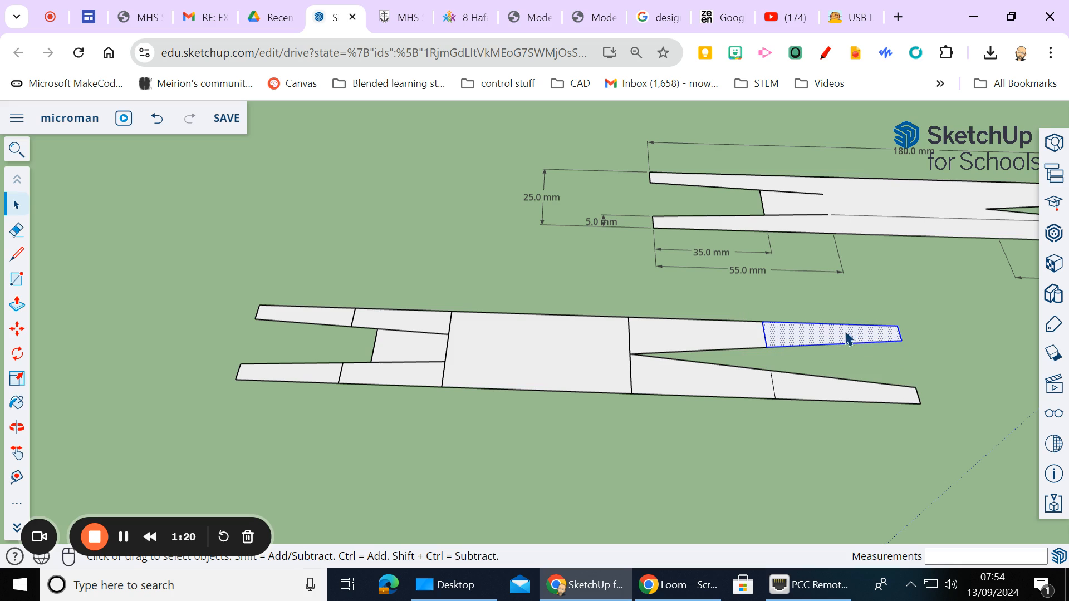
right_click(847, 338)
click(885, 420)
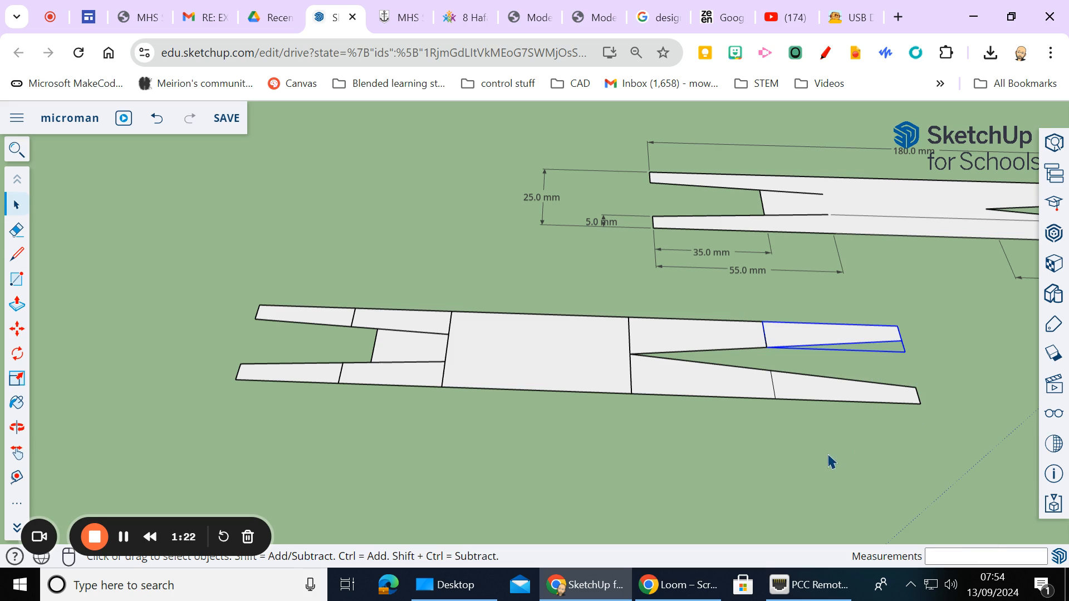
Make separate groups from the lower-leg and thigh segments of the figure's near leg
drag(757, 355, 936, 442)
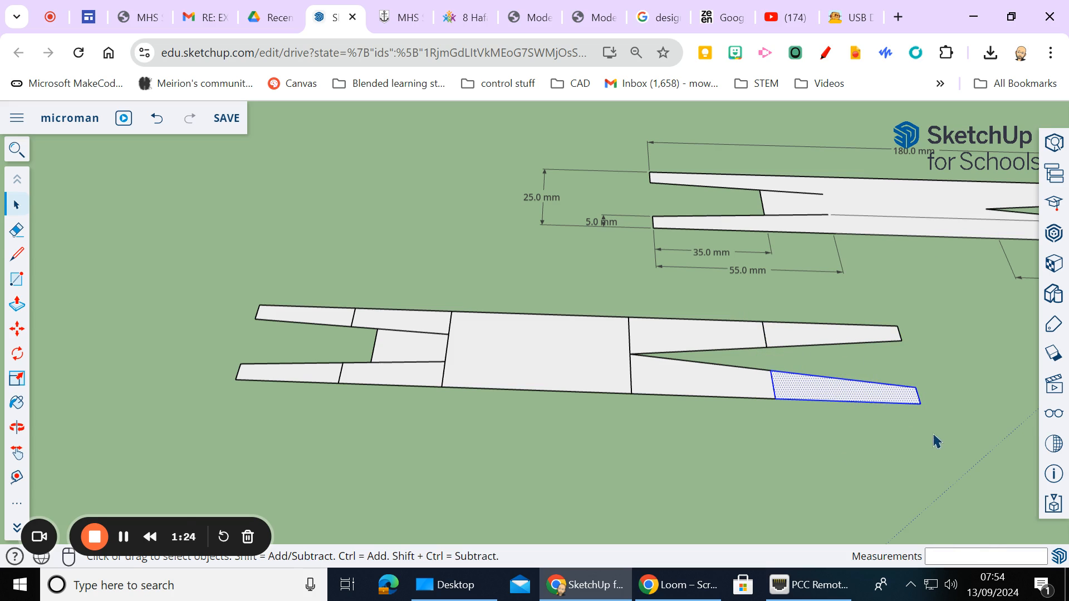
right_click(858, 400)
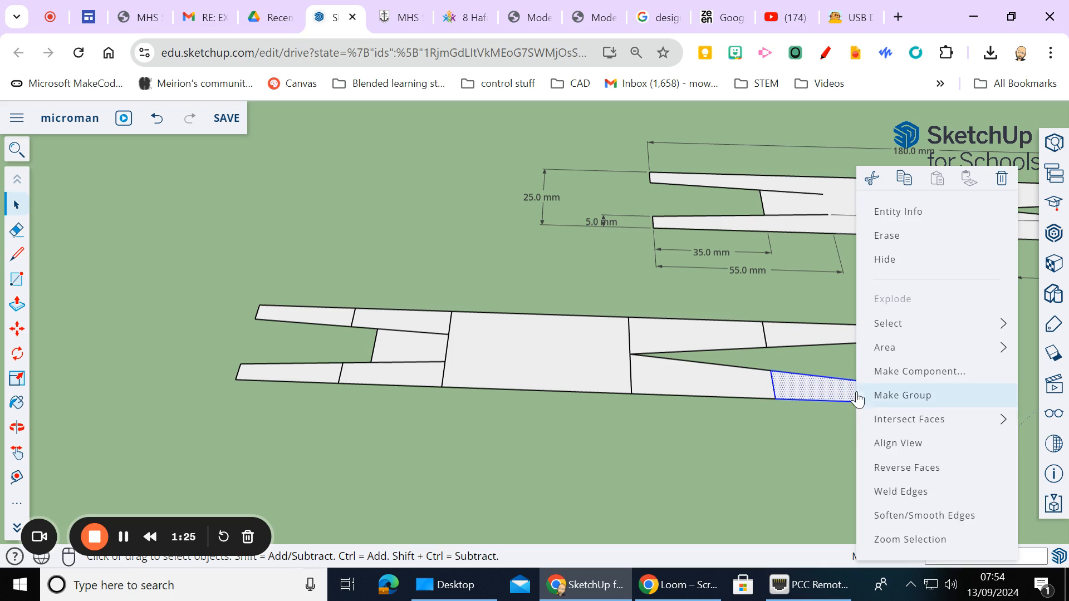
click(799, 450)
drag(682, 364, 596, 357)
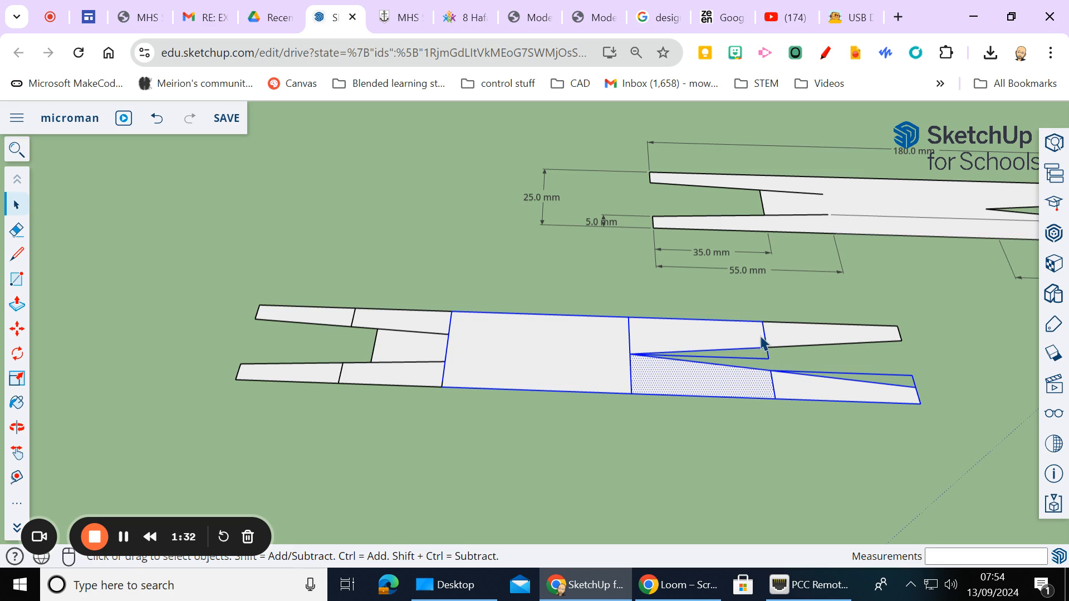
click(706, 467)
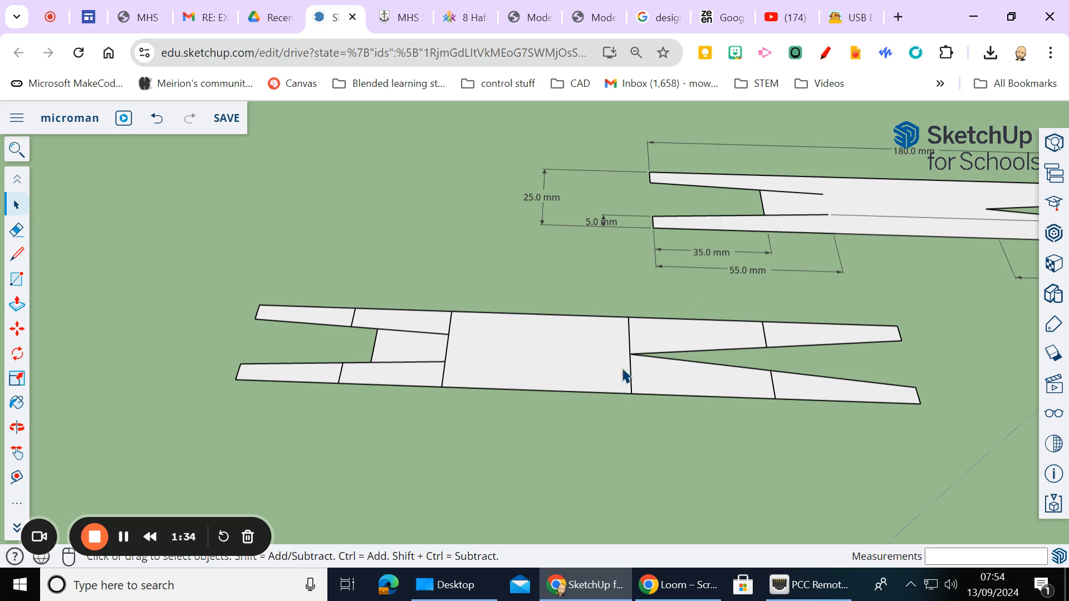
drag(614, 345, 796, 420)
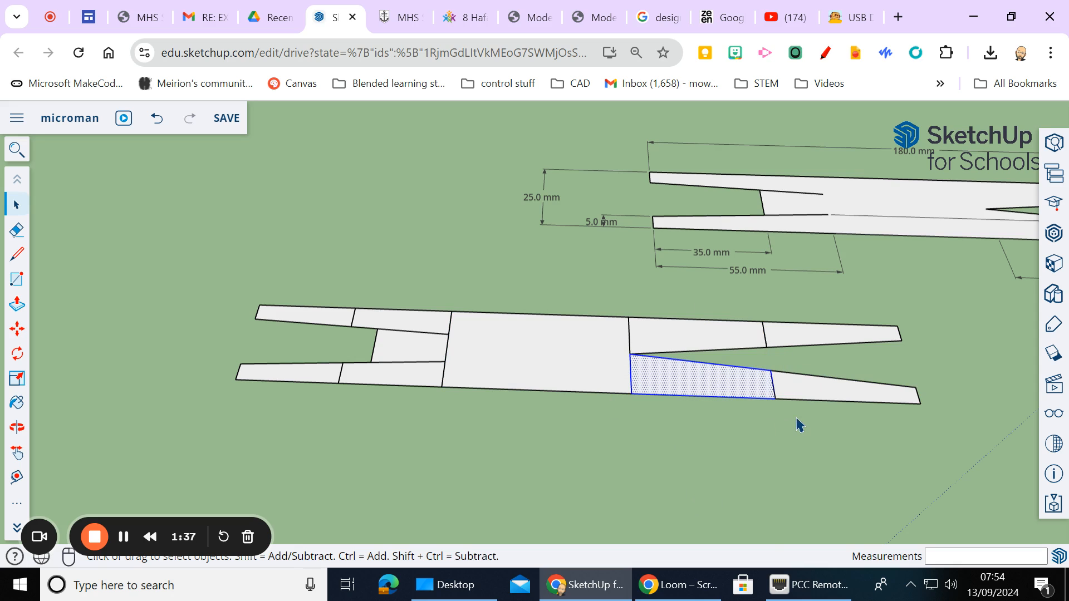
right_click(713, 387)
click(757, 419)
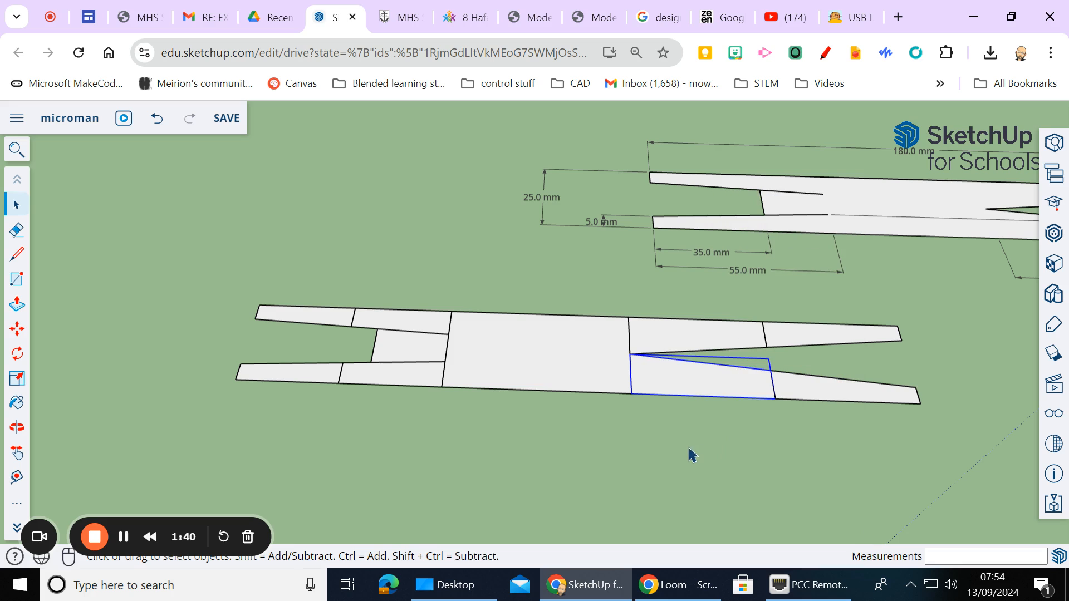
click(690, 455)
Make a group from the small section between the two upper arms
drag(355, 298, 472, 421)
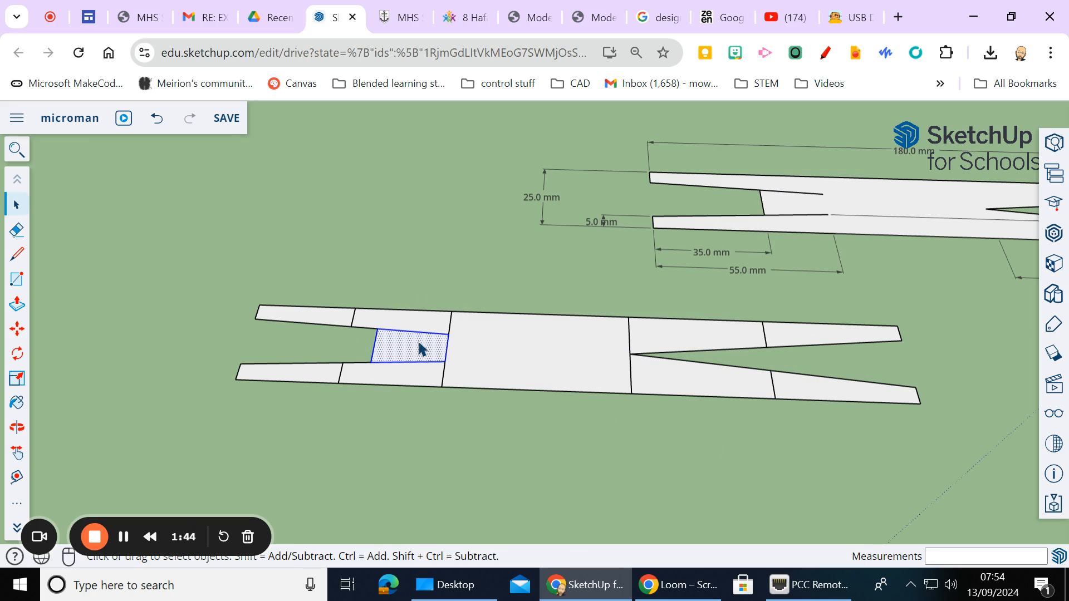
right_click(421, 349)
click(477, 419)
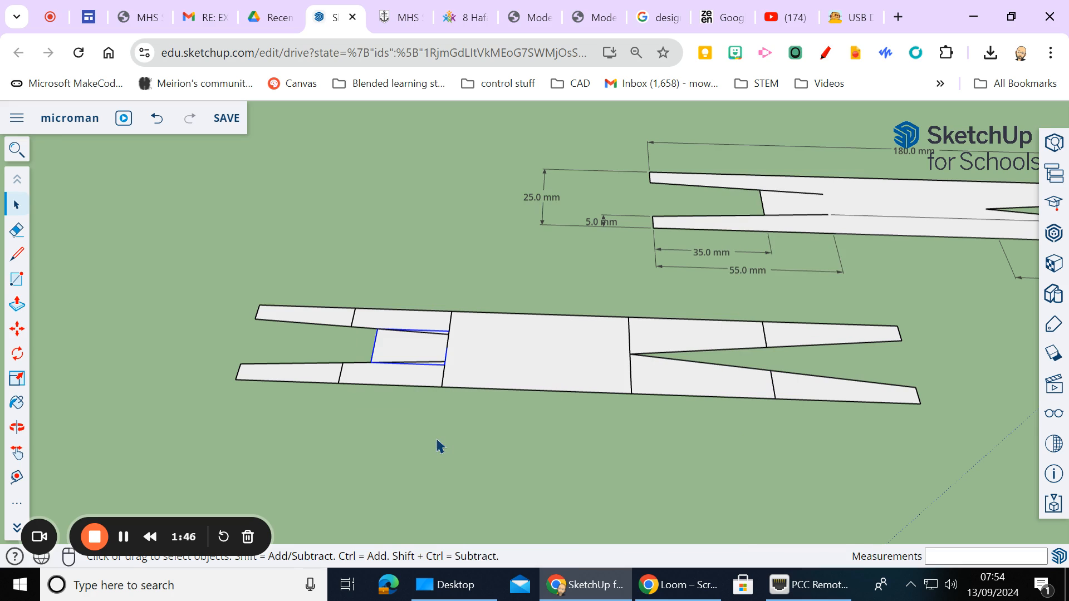
Check the figure's arm, middle, torso and leg sections by selecting them one at a time to see how each is grouped
click(275, 379)
click(396, 372)
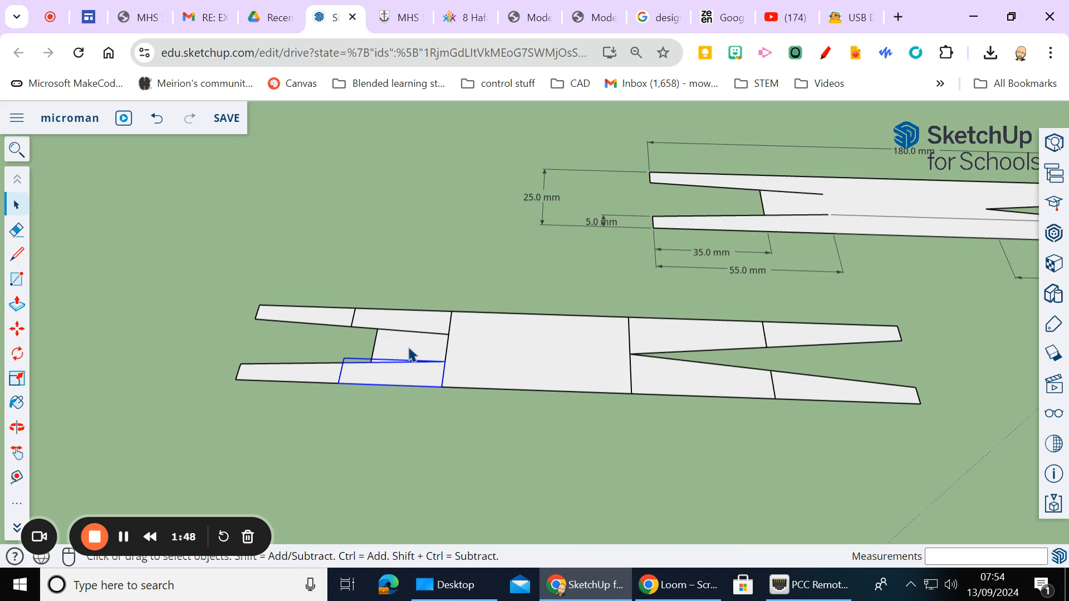
click(422, 337)
click(429, 317)
click(333, 313)
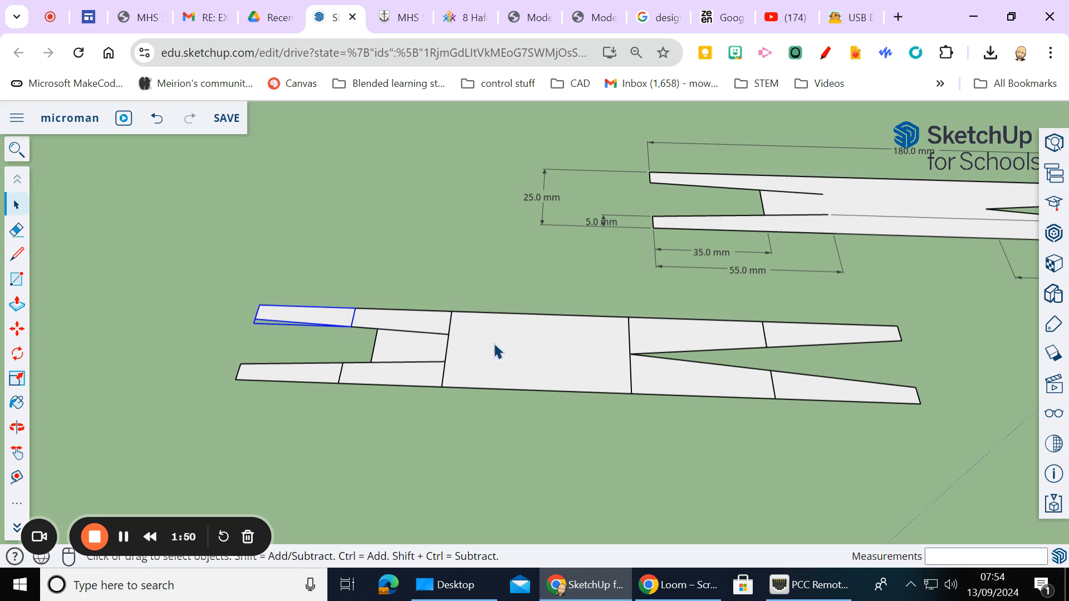
click(519, 346)
click(674, 380)
click(568, 354)
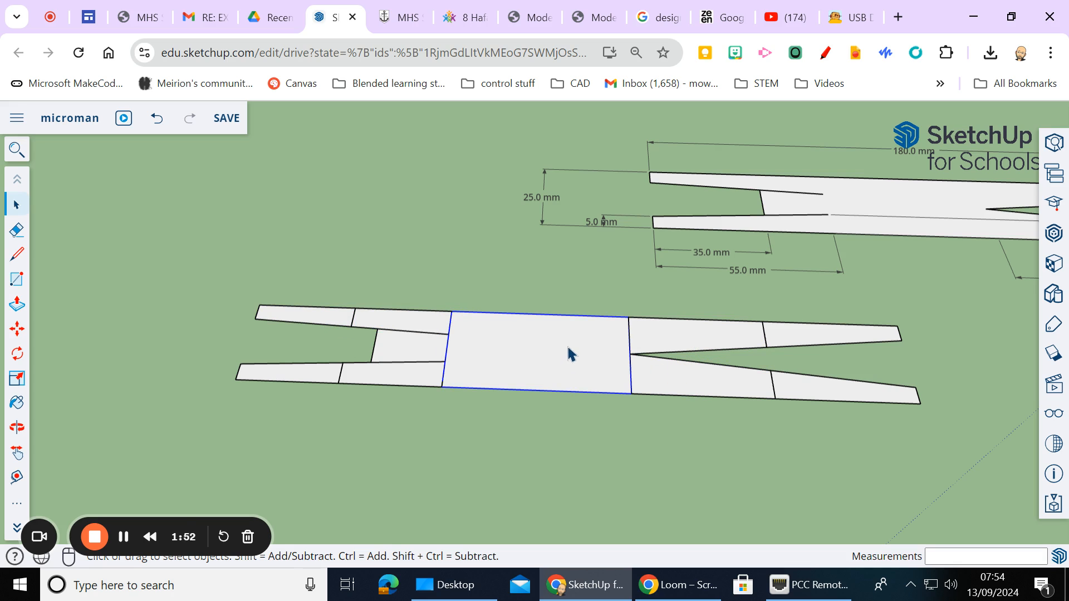
click(566, 412)
Draw a square of about 21.7 mm by 21.7 mm on the ground beside the figure's arms
scroll(569, 412, down, 4)
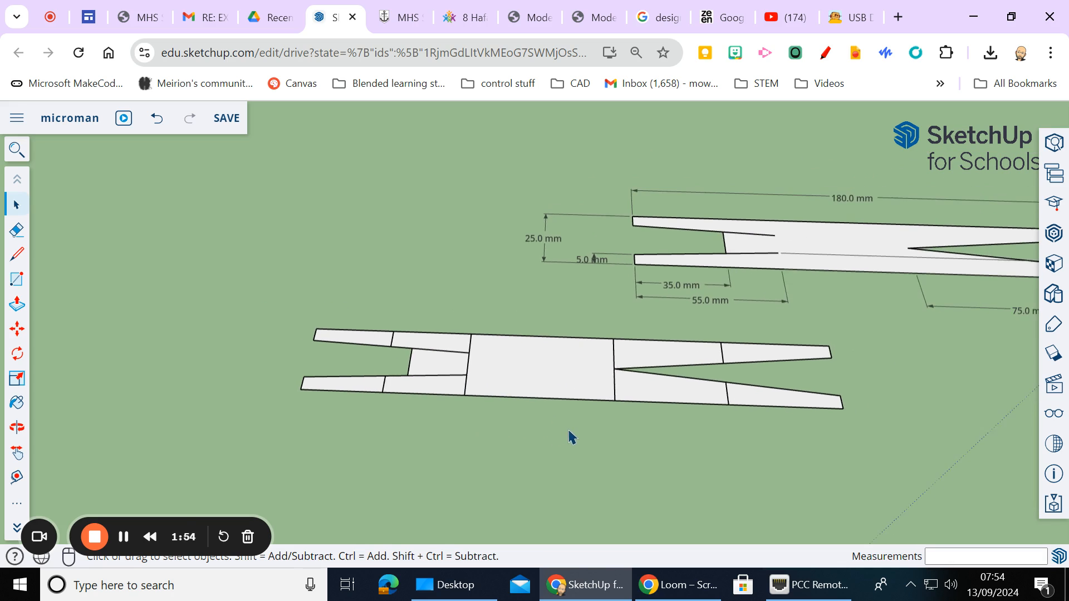
middle_drag(573, 412, 503, 320)
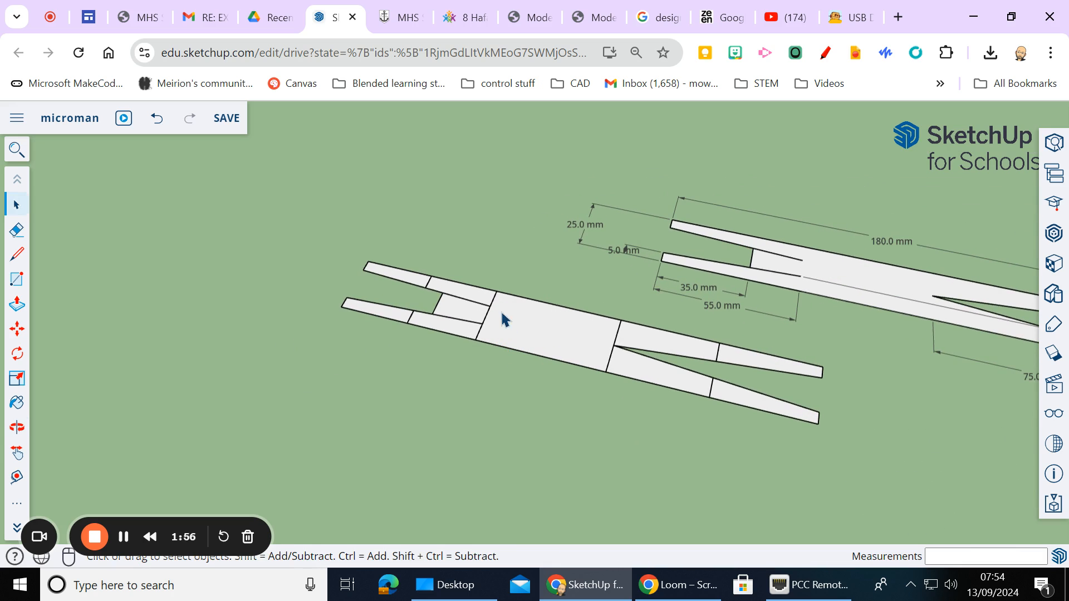
click(16, 279)
click(406, 197)
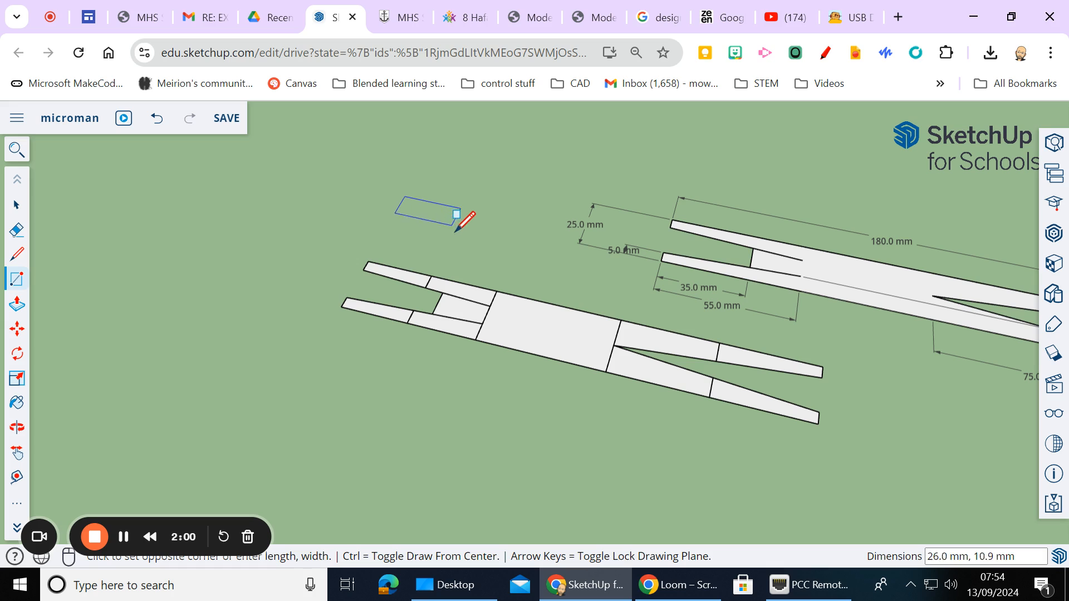
click(433, 240)
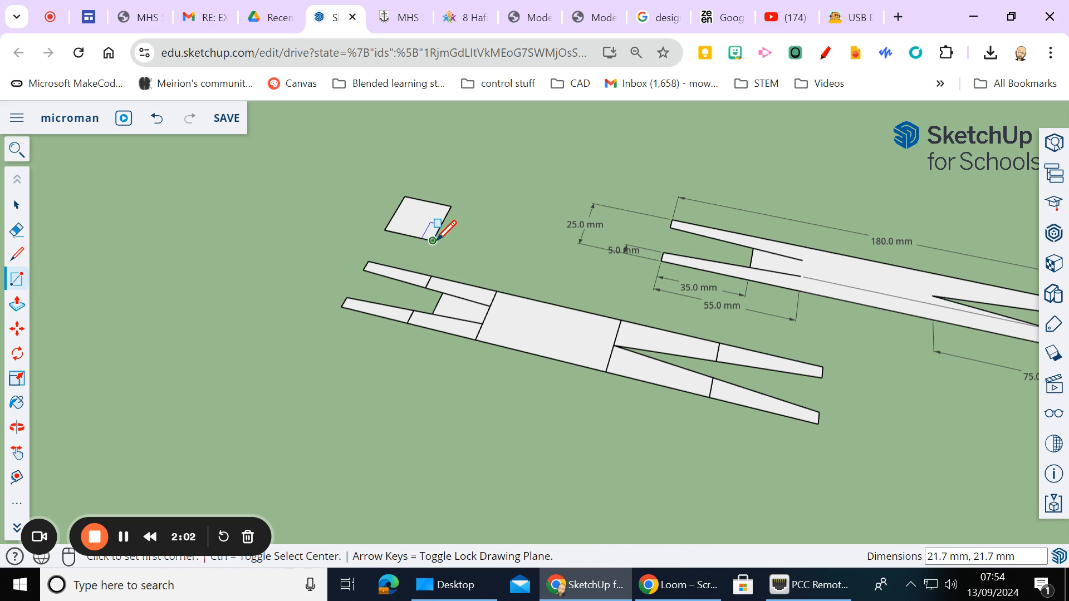
Push/pull the square beside the figure's arms up about 19 mm into a solid block
click(17, 306)
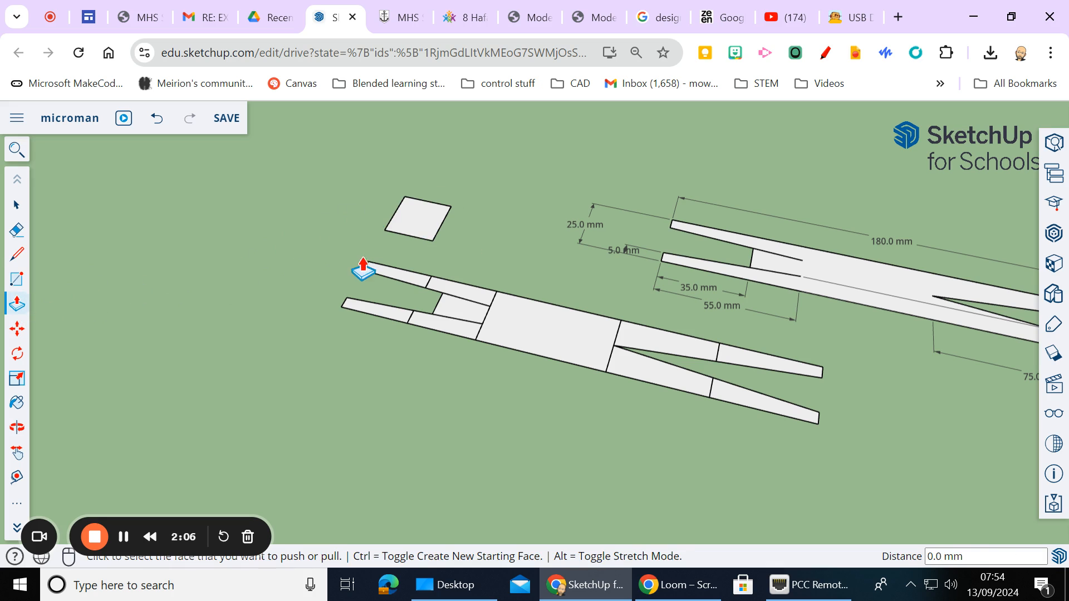
click(420, 225)
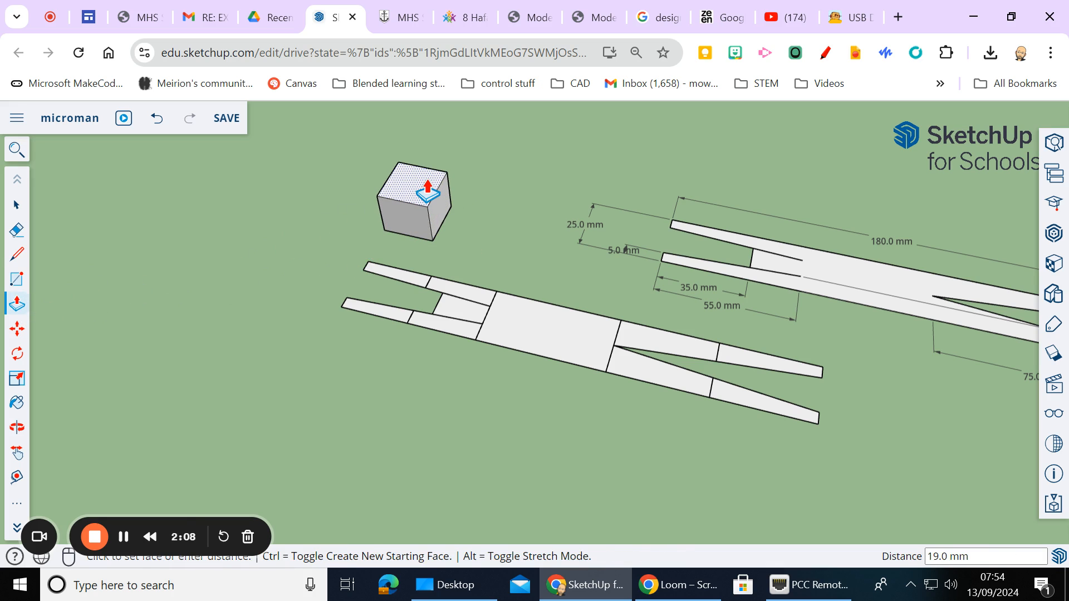
click(428, 192)
middle_drag(480, 272, 518, 218)
Rotate the torso, the section between the upper arms and both arms 100° upward about the hip line, leaving the legs flat
click(17, 205)
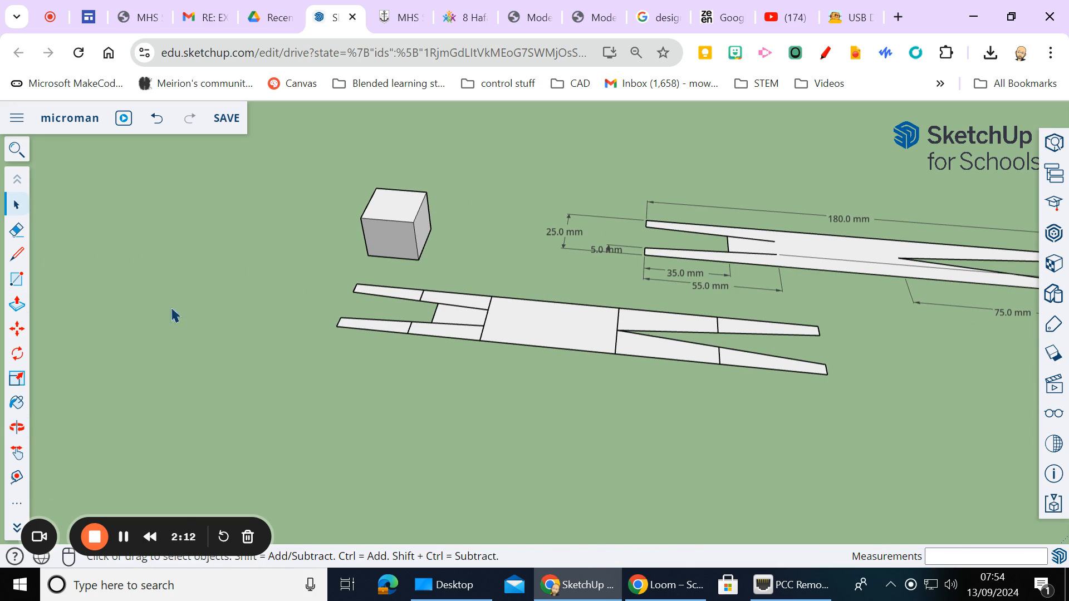
middle_drag(532, 409, 352, 356)
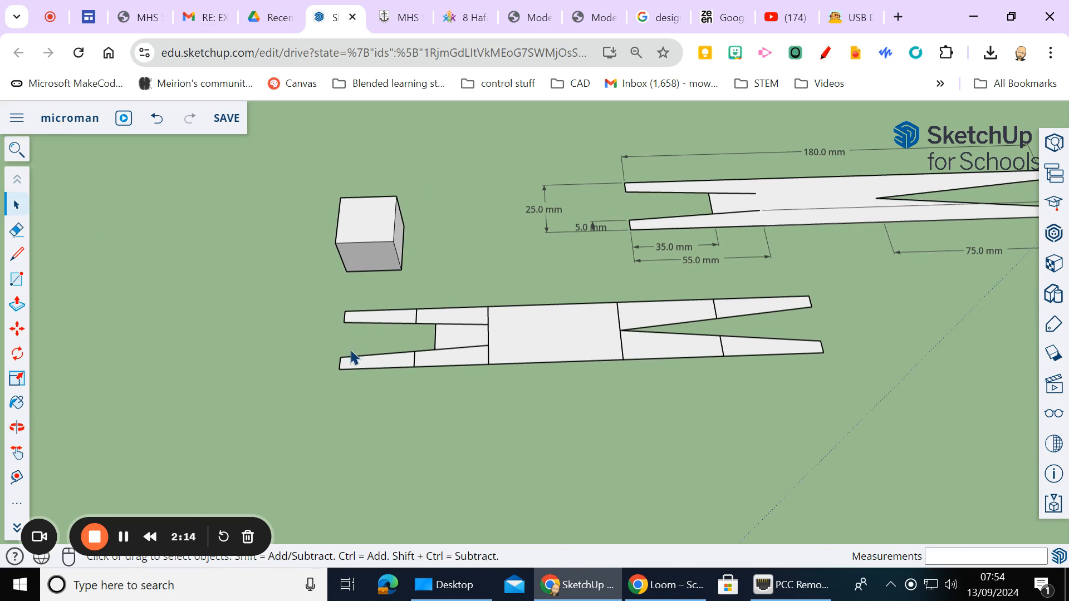
drag(317, 298, 641, 423)
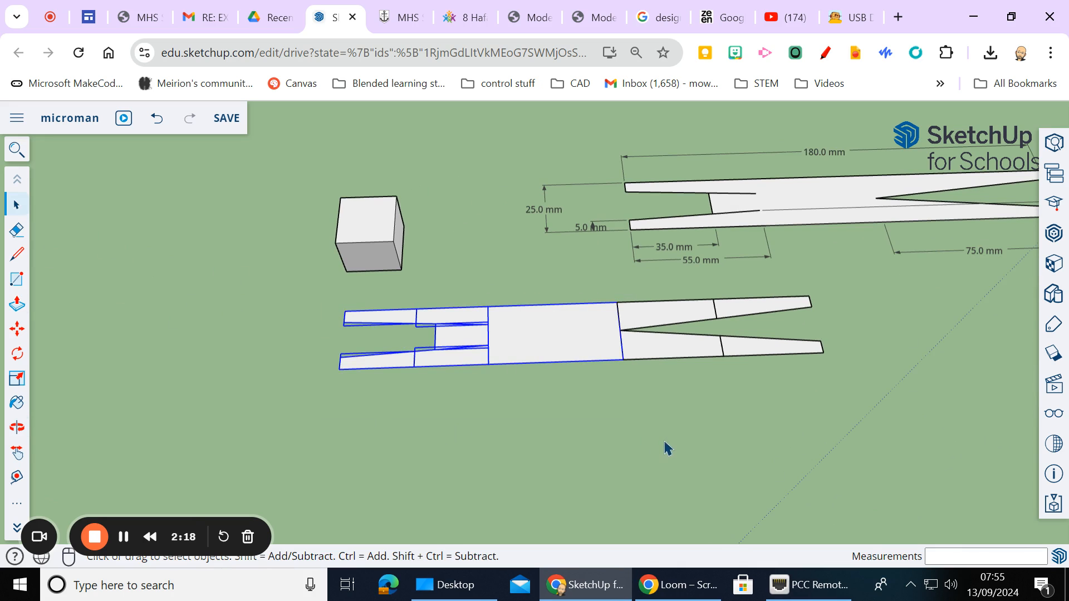
middle_drag(666, 446, 604, 374)
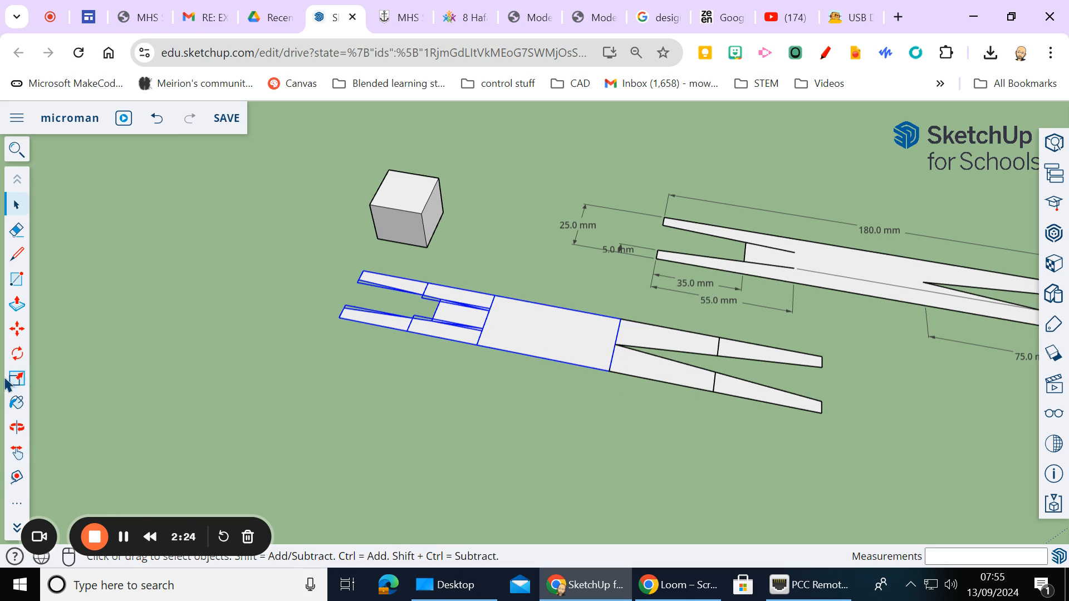
click(17, 357)
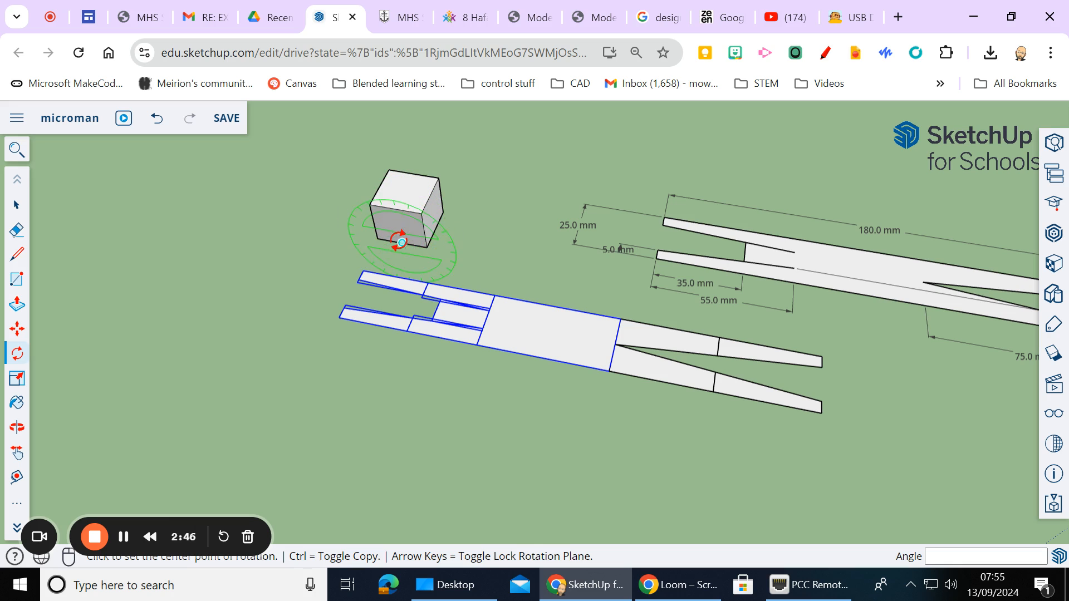
key(shift)
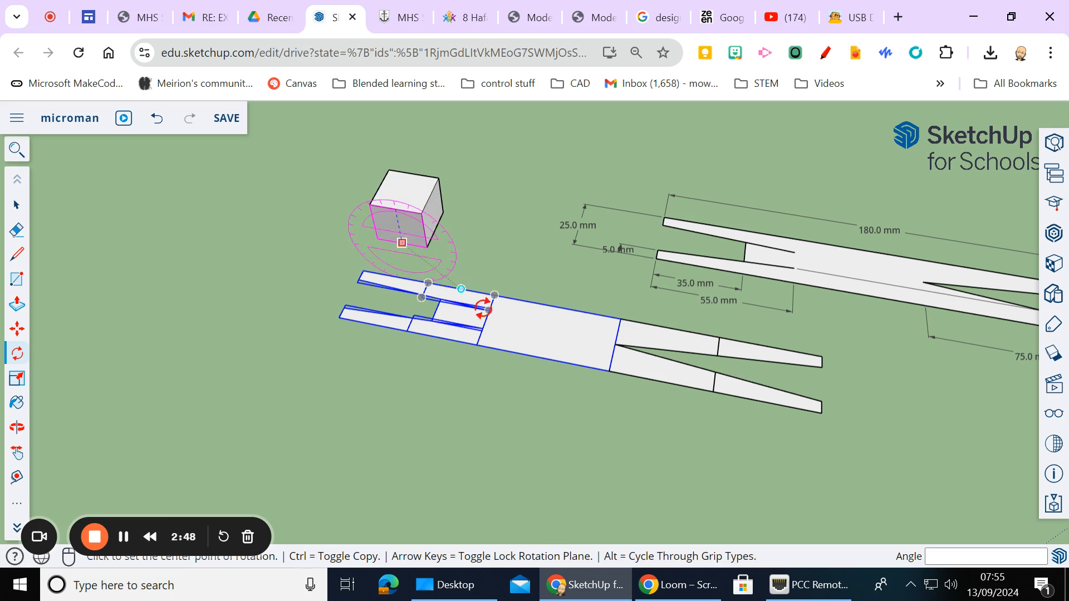
click(610, 372)
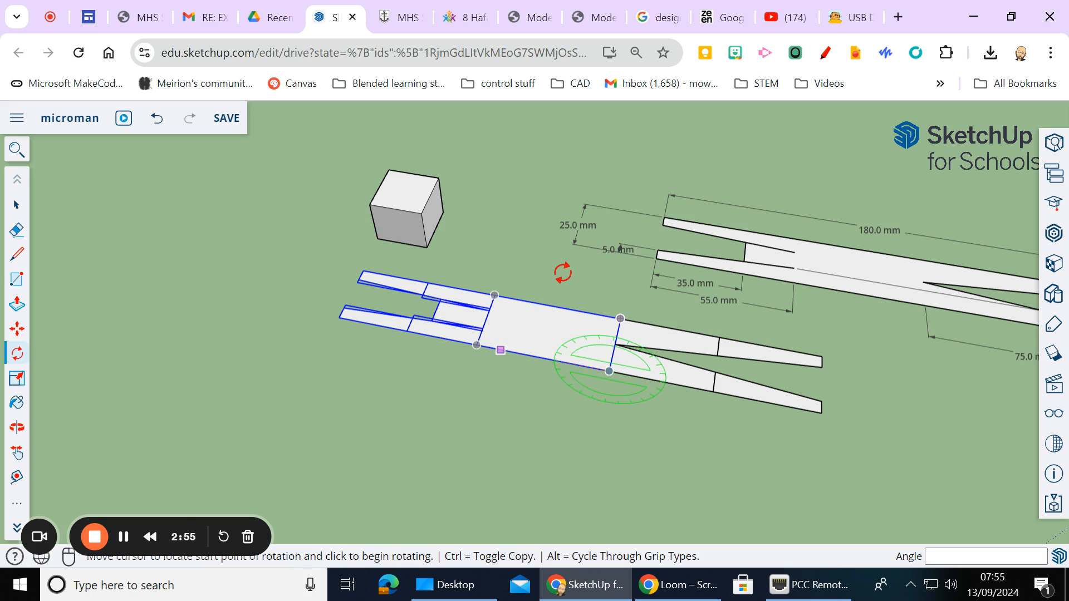
click(596, 251)
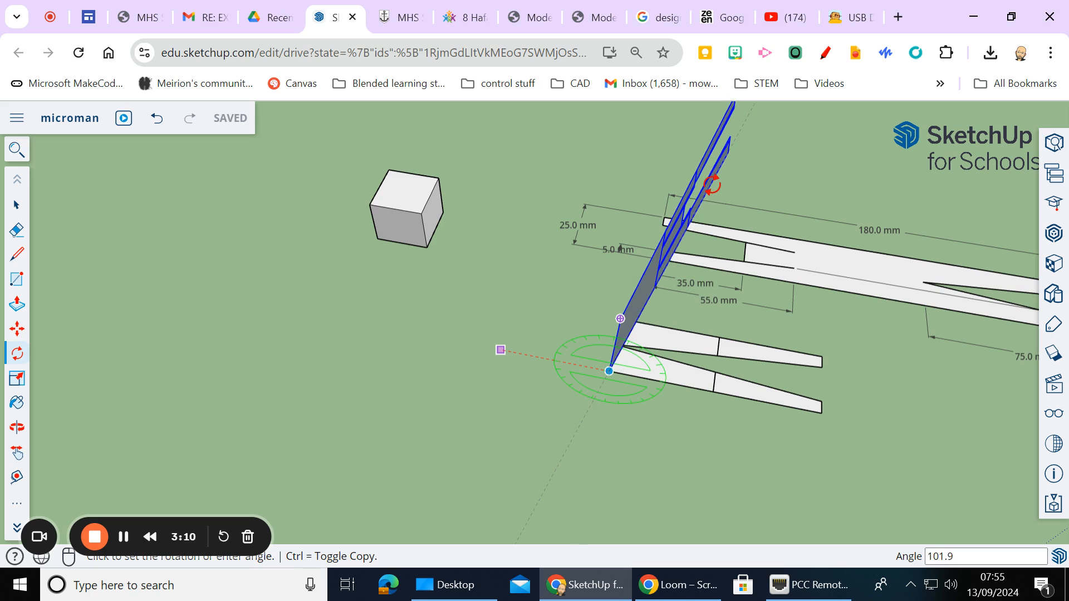
text(100)
key(Return)
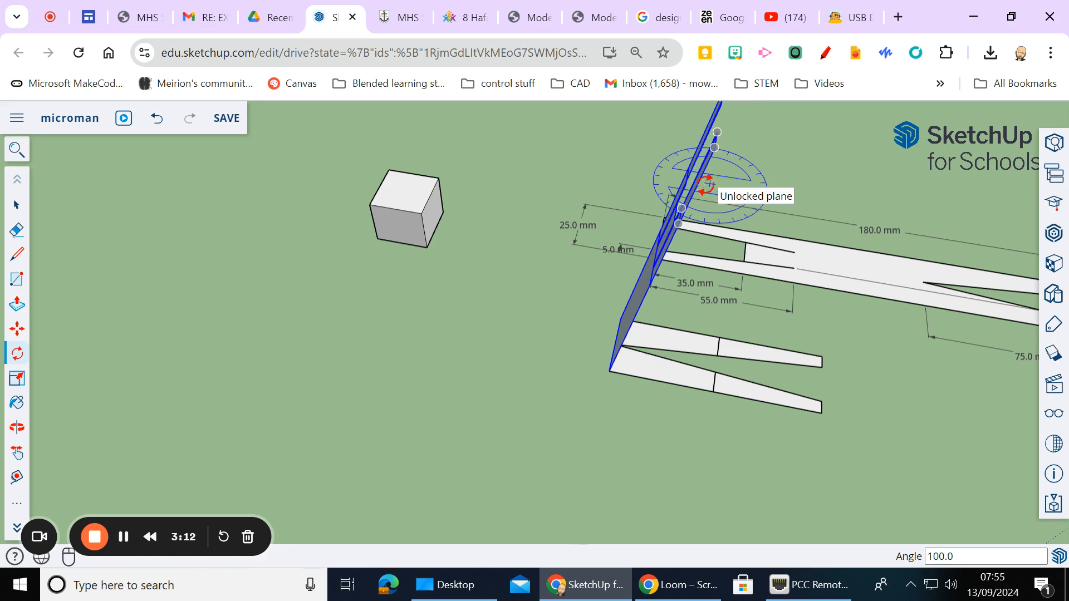
Rotate only the two arms 90° forward about the shoulder line, with the torso and the section between the arms excluded
middle_drag(628, 299, 267, 249)
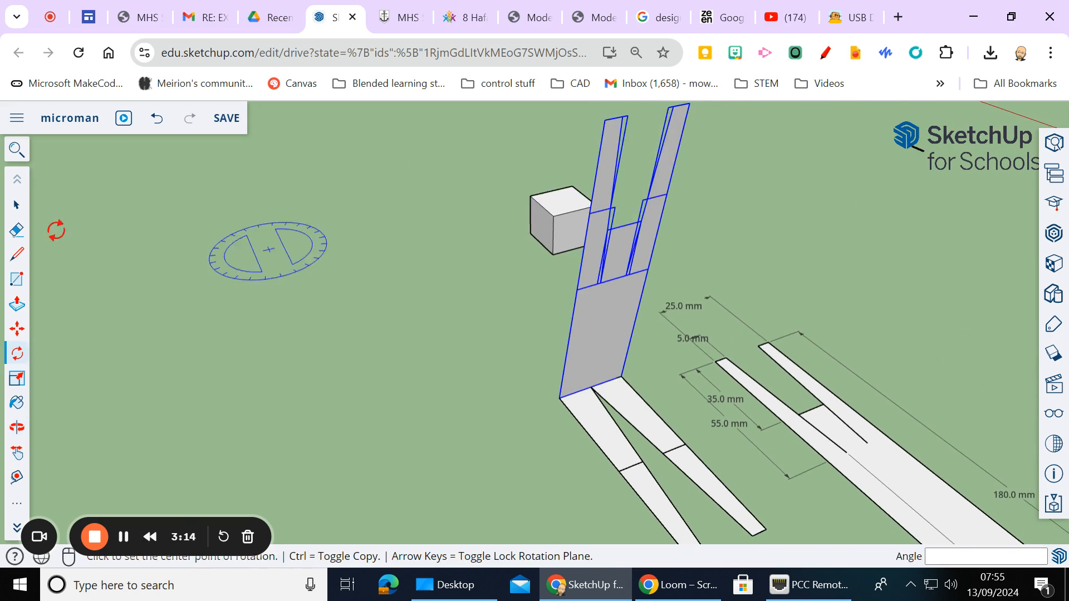
click(17, 205)
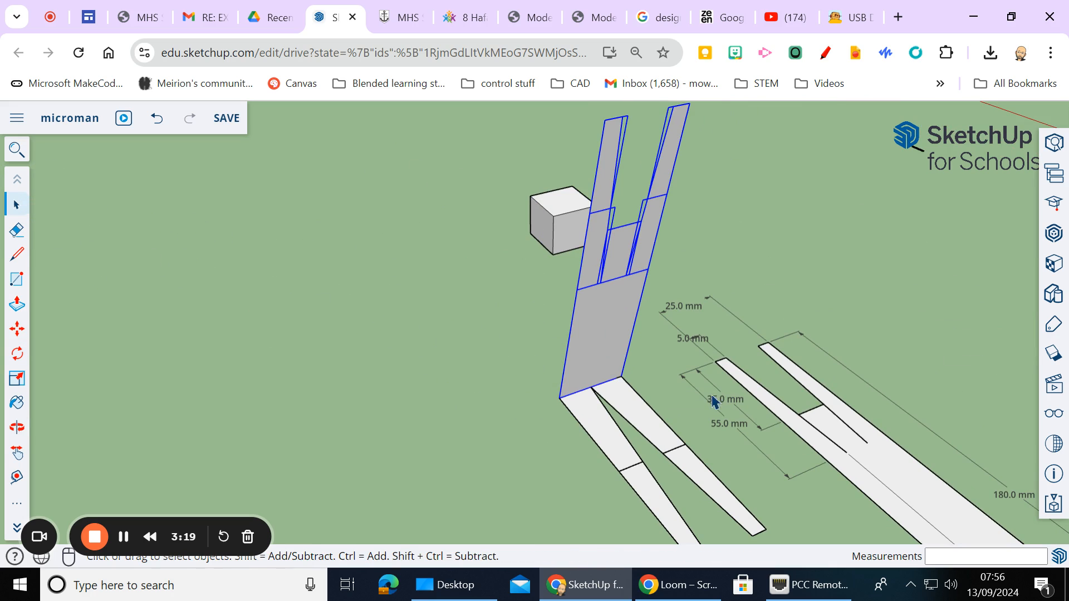
shift+click(597, 341)
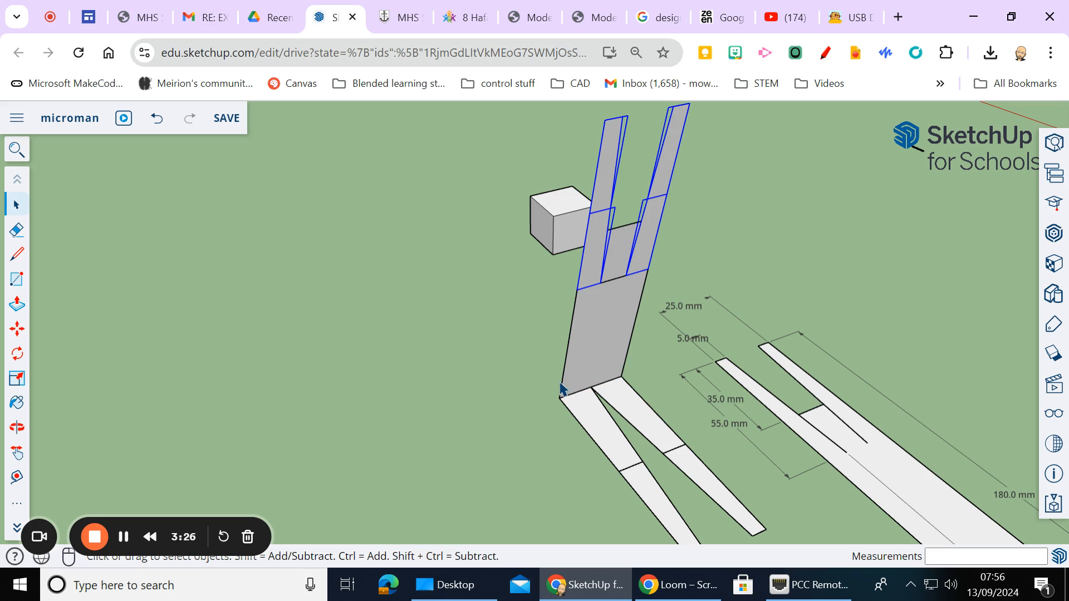
click(17, 354)
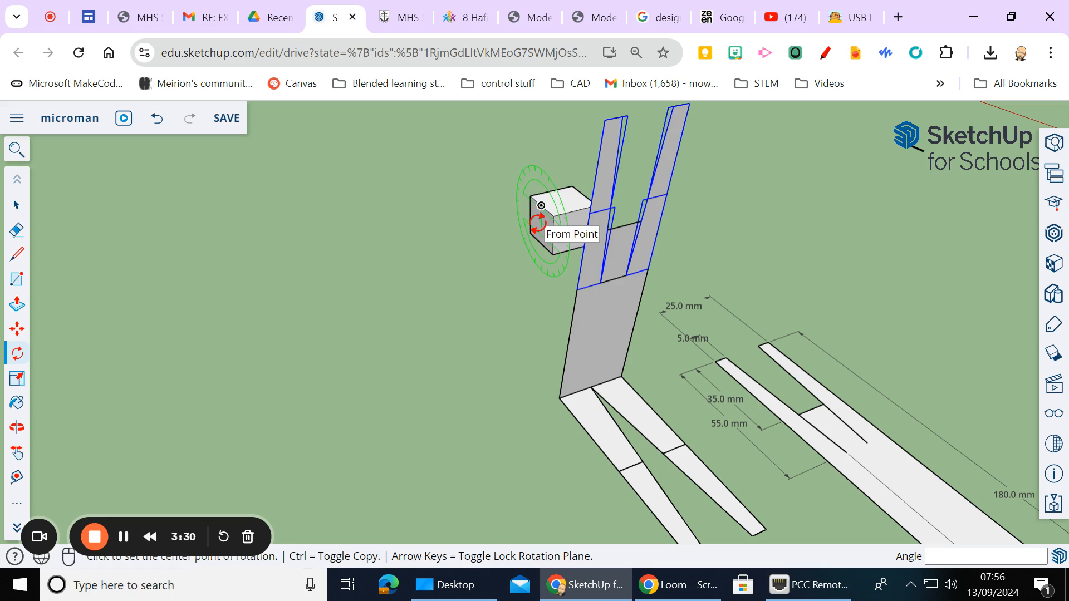
key(Down)
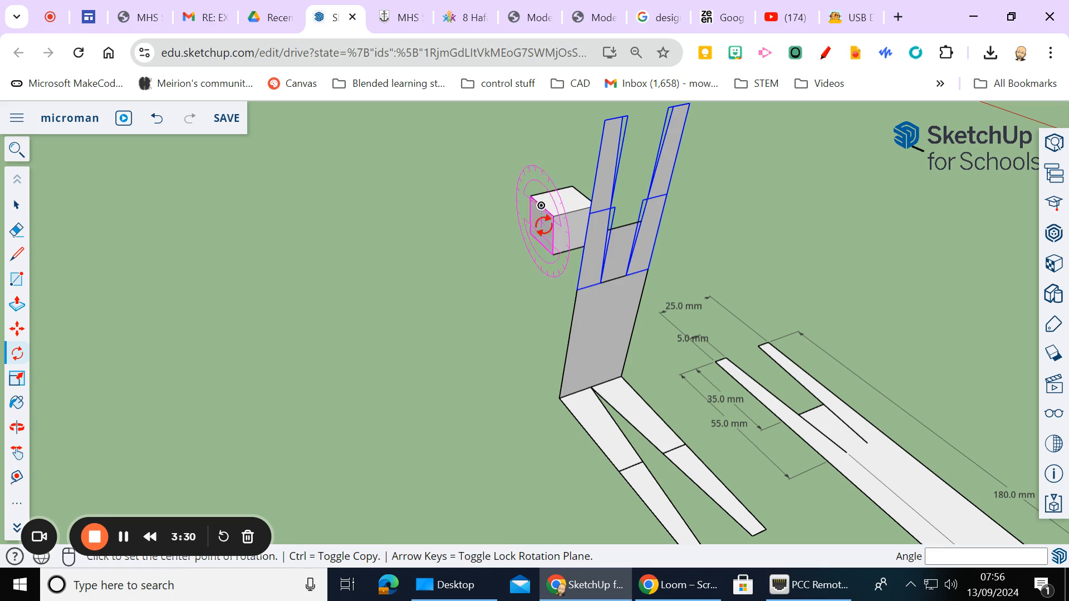
click(577, 290)
click(599, 156)
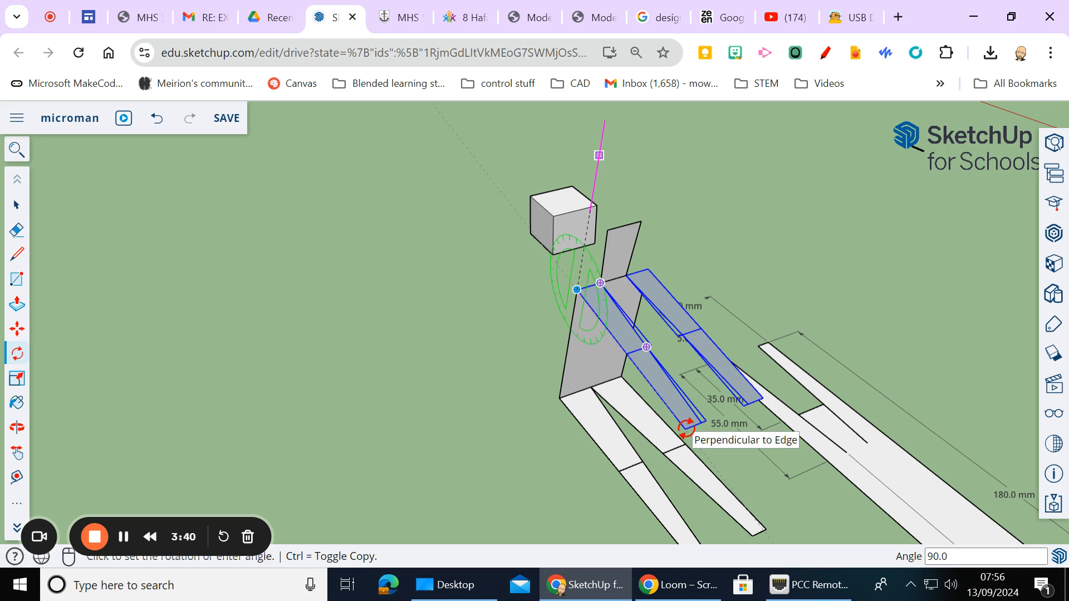
middle_drag(654, 432, 657, 390)
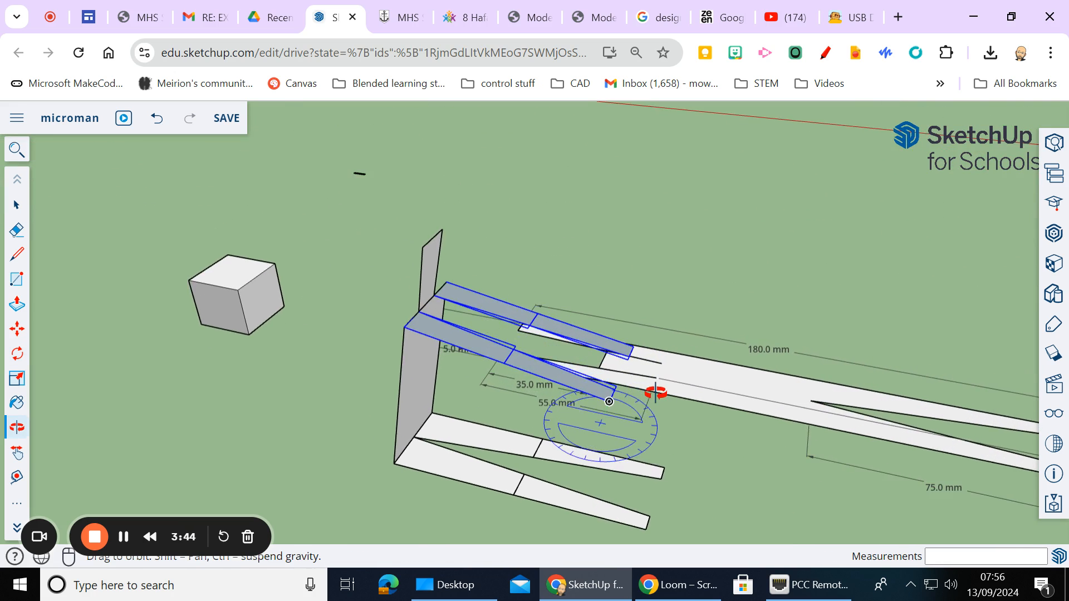
click(15, 207)
click(158, 410)
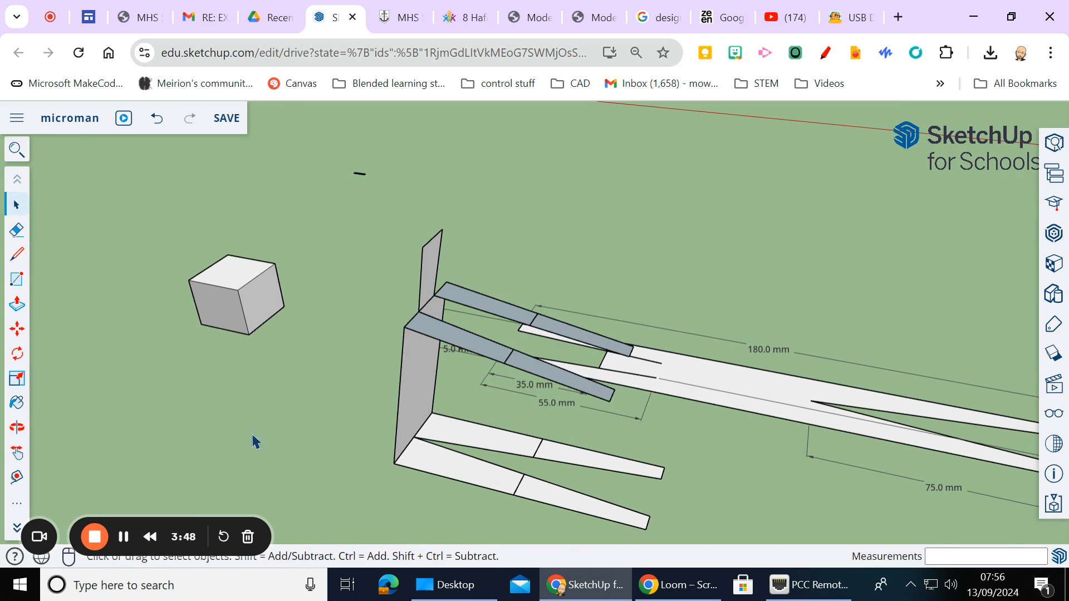
Copy the whole spare flat segmented figure about 41.4 mm sideways, towards the red axis
middle_drag(354, 431, 433, 359)
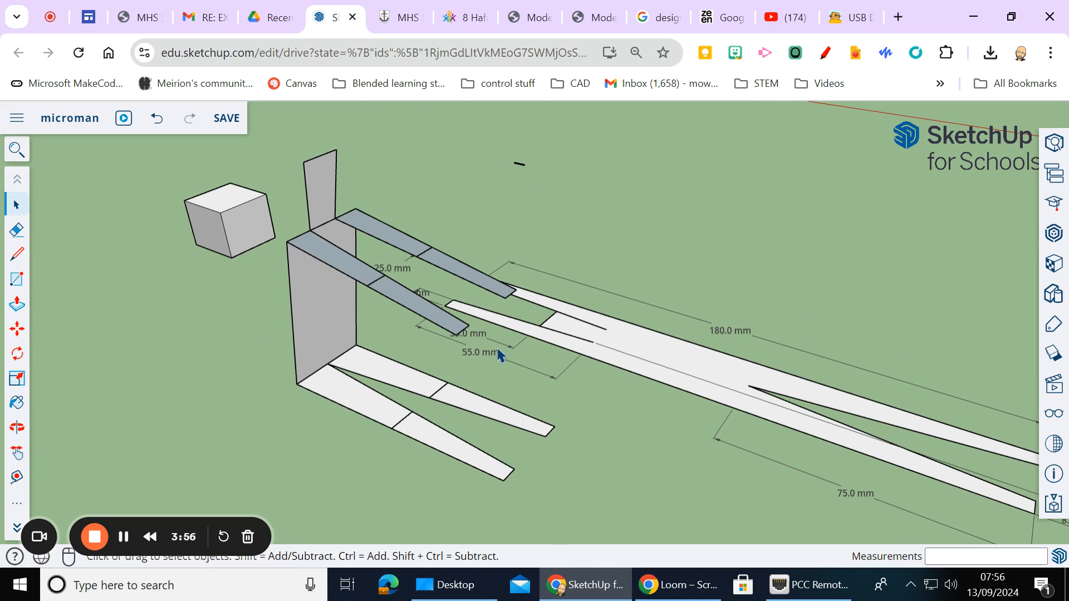
middle_drag(500, 355, 579, 288)
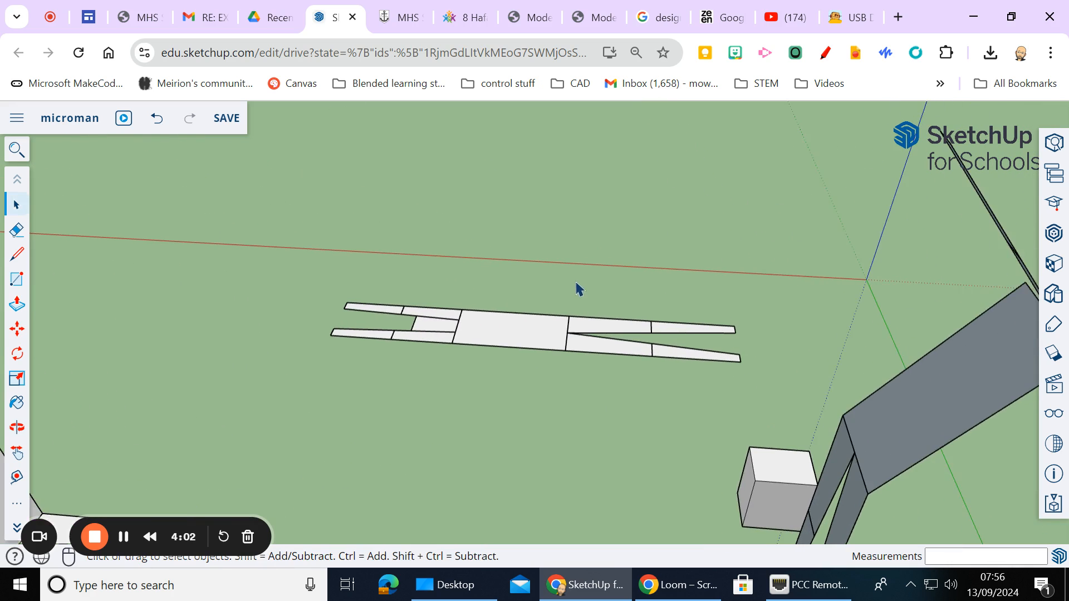
scroll(576, 289, up, 1)
drag(265, 262, 798, 398)
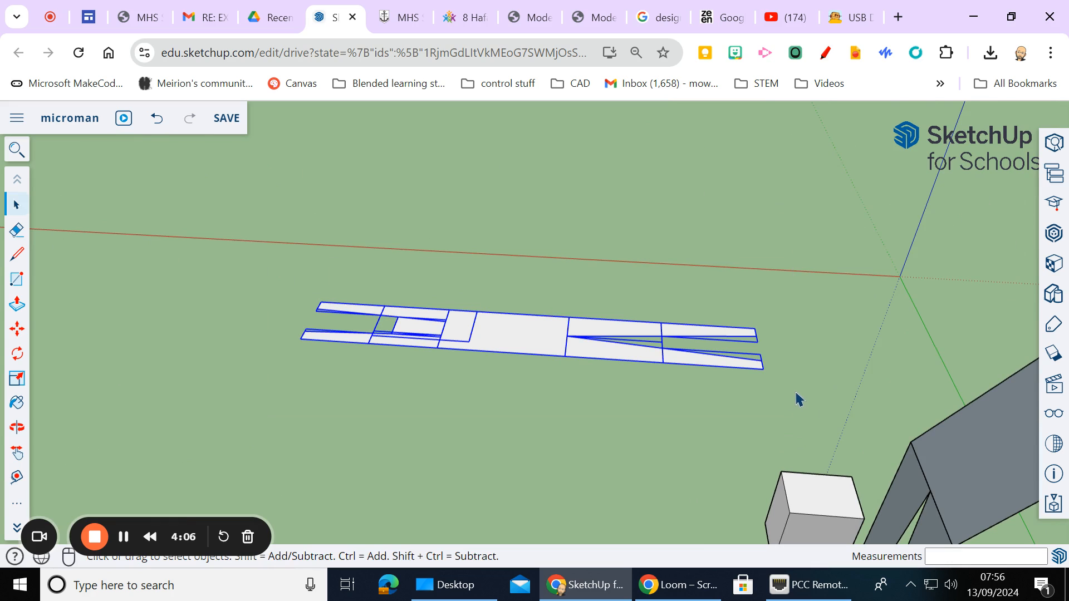
click(18, 334)
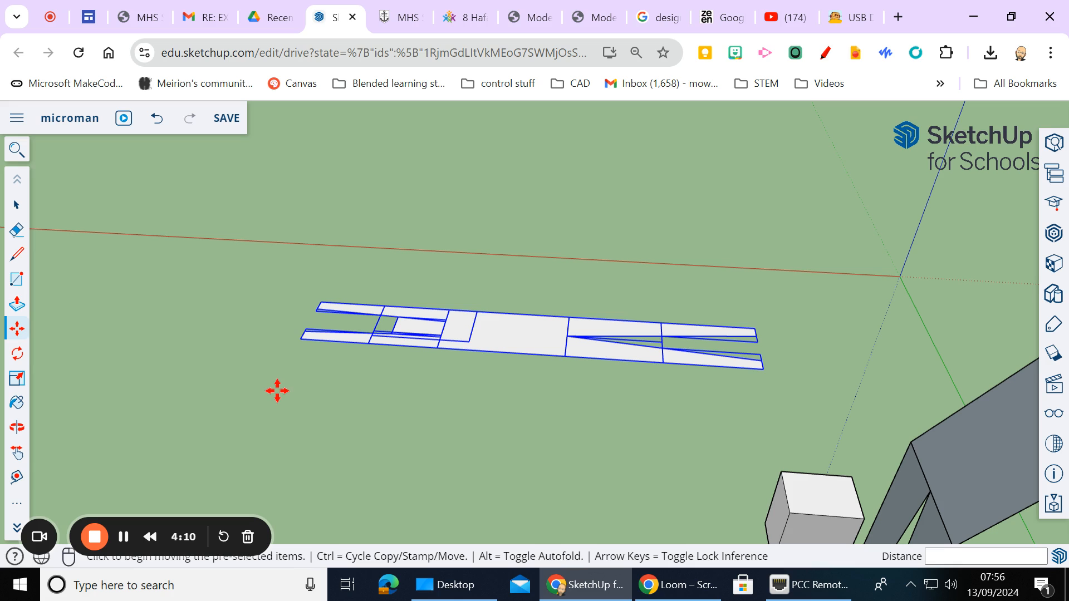
key(ctrl)
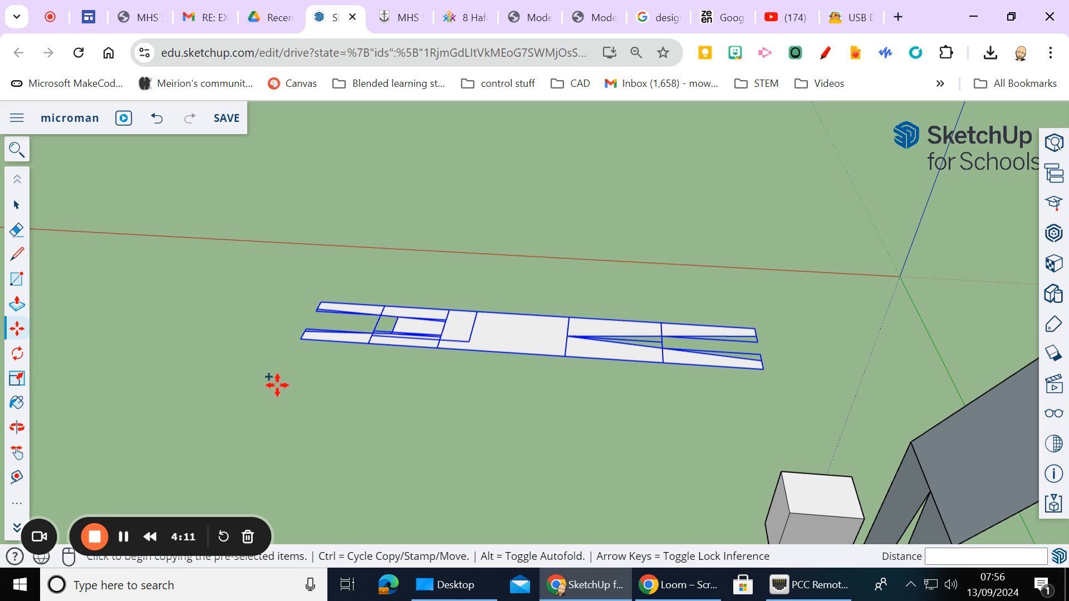
click(299, 338)
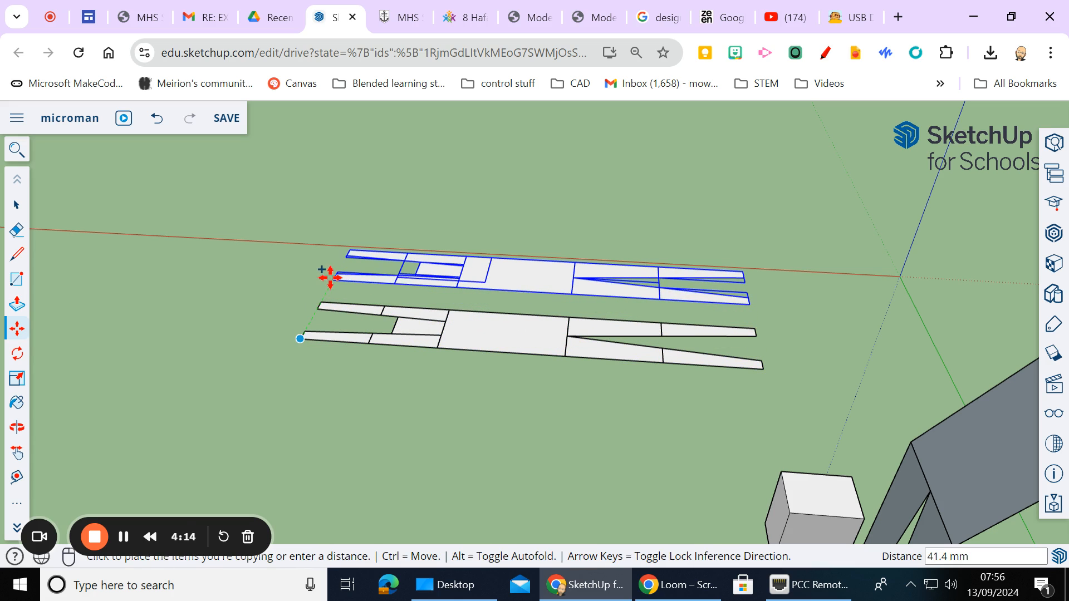
click(330, 277)
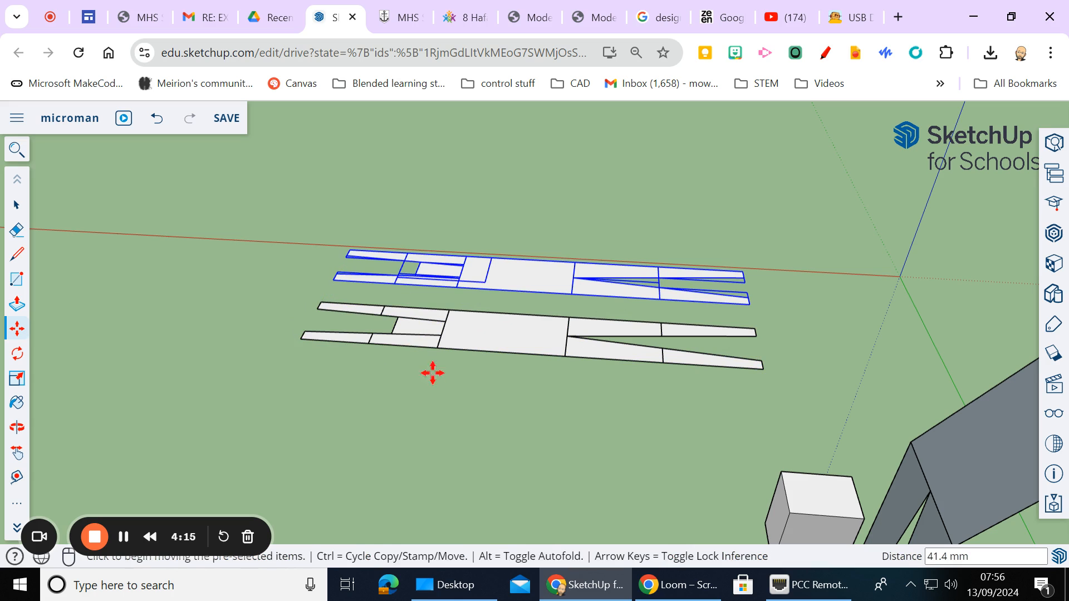
click(17, 207)
click(213, 307)
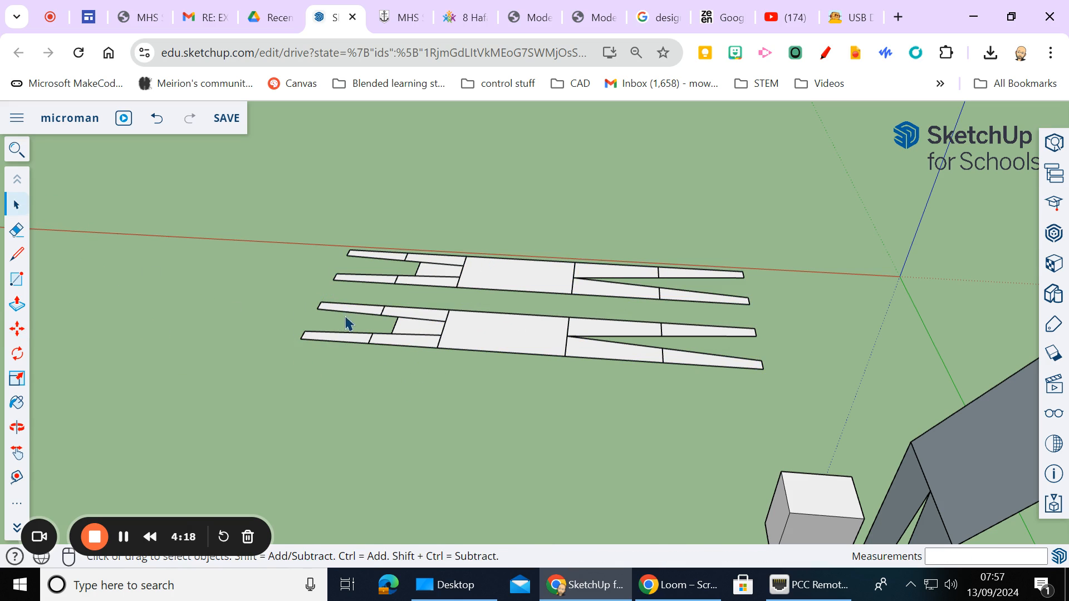
Paint the torso of the seated figure beside the dimensioned outline with the mottled grey Metal material
middle_drag(516, 352, 750, 374)
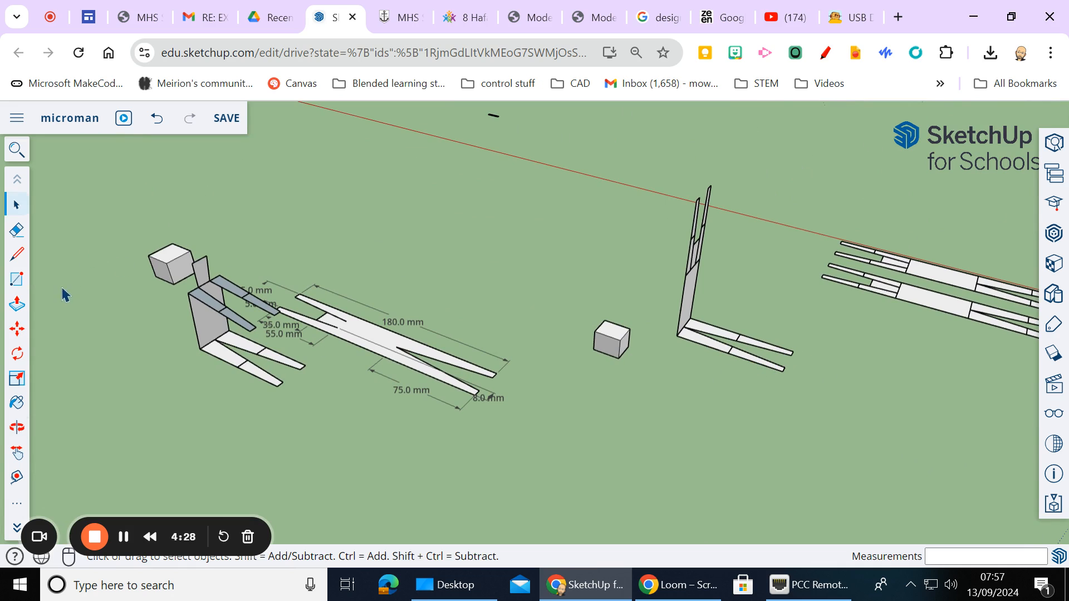
click(22, 403)
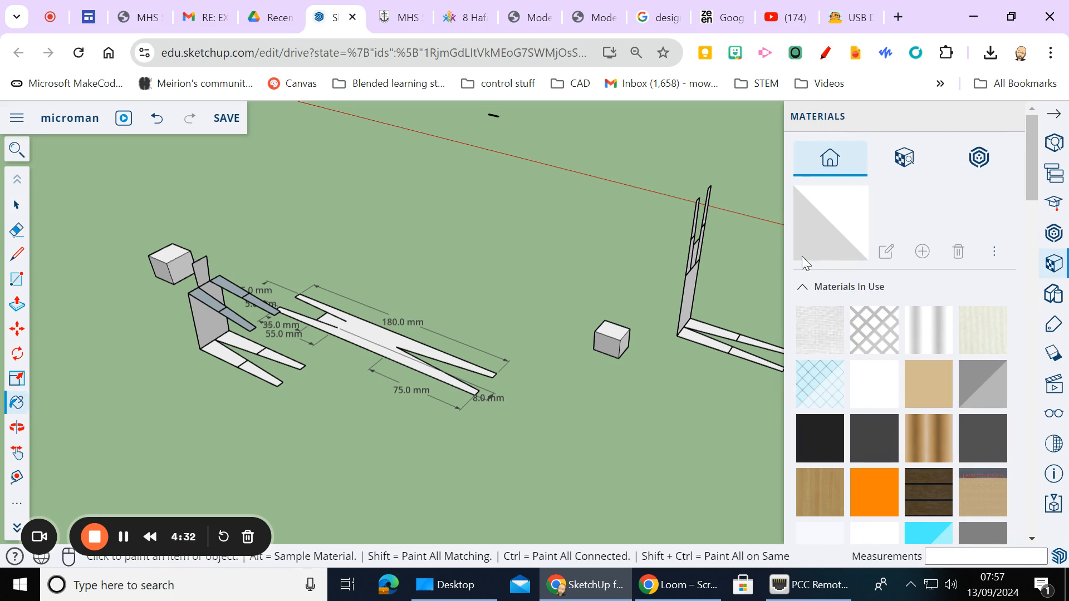
click(906, 162)
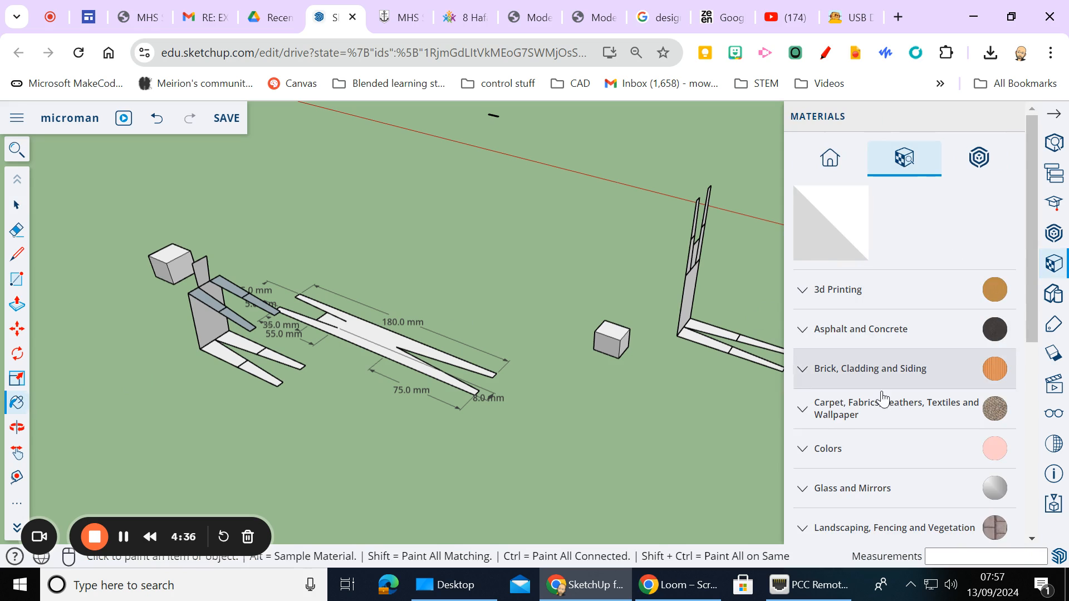
scroll(877, 393, down, 6)
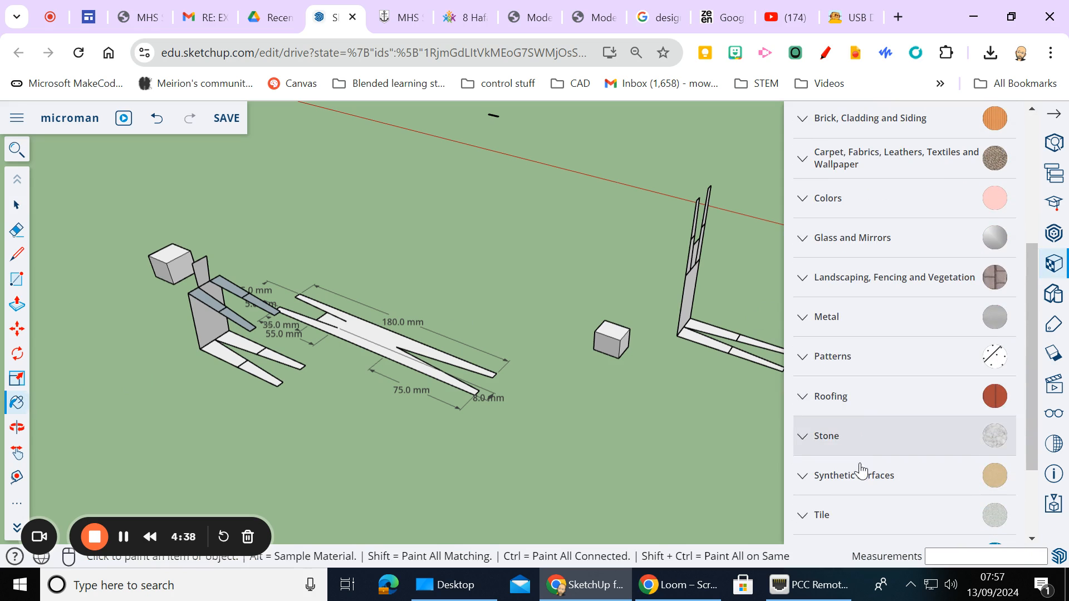
click(874, 245)
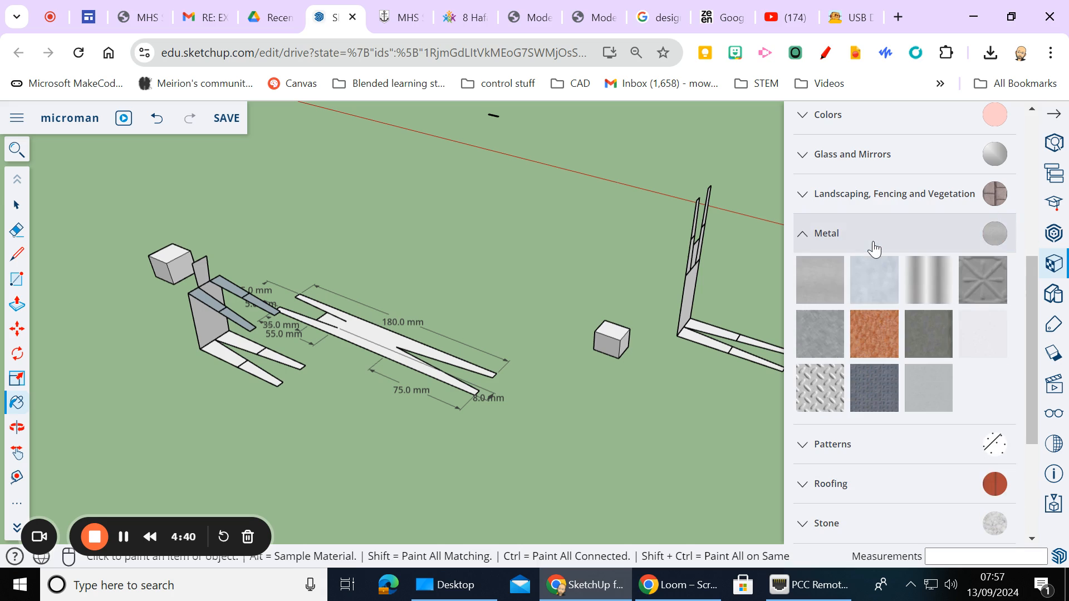
click(830, 346)
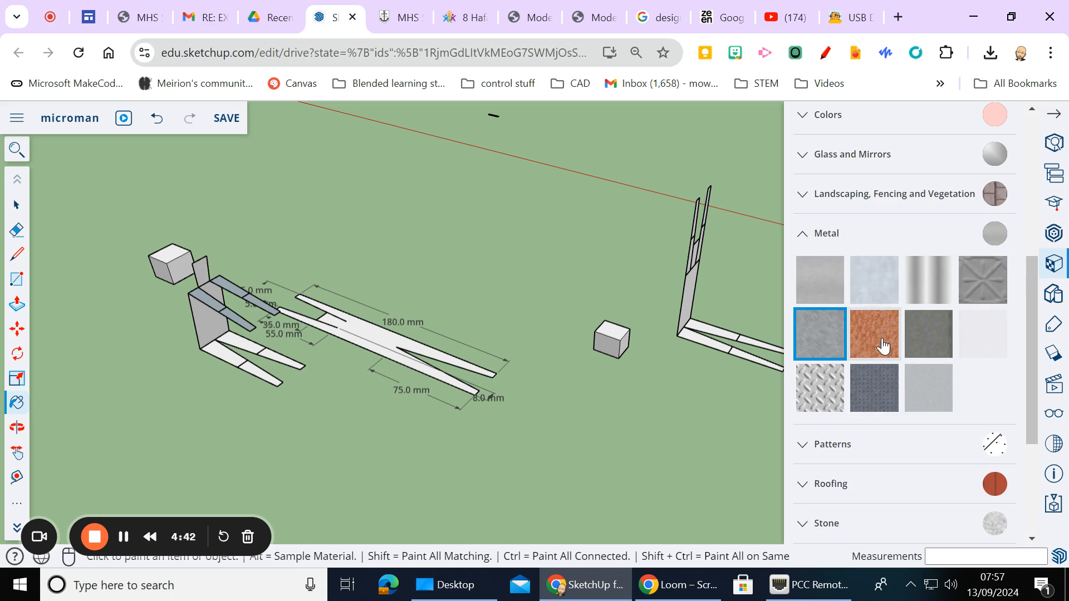
click(213, 326)
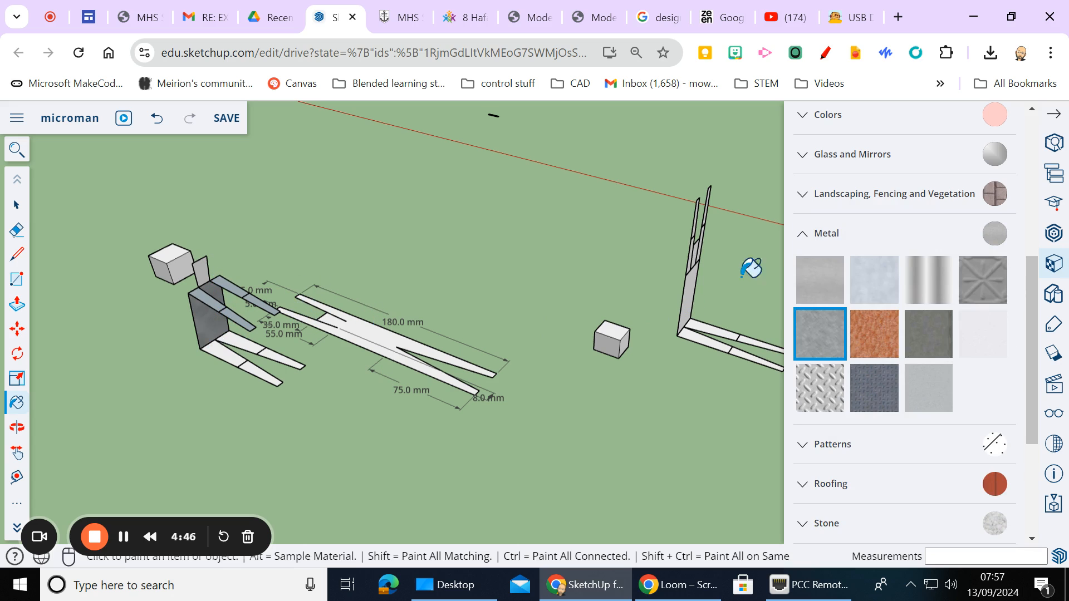
click(1052, 120)
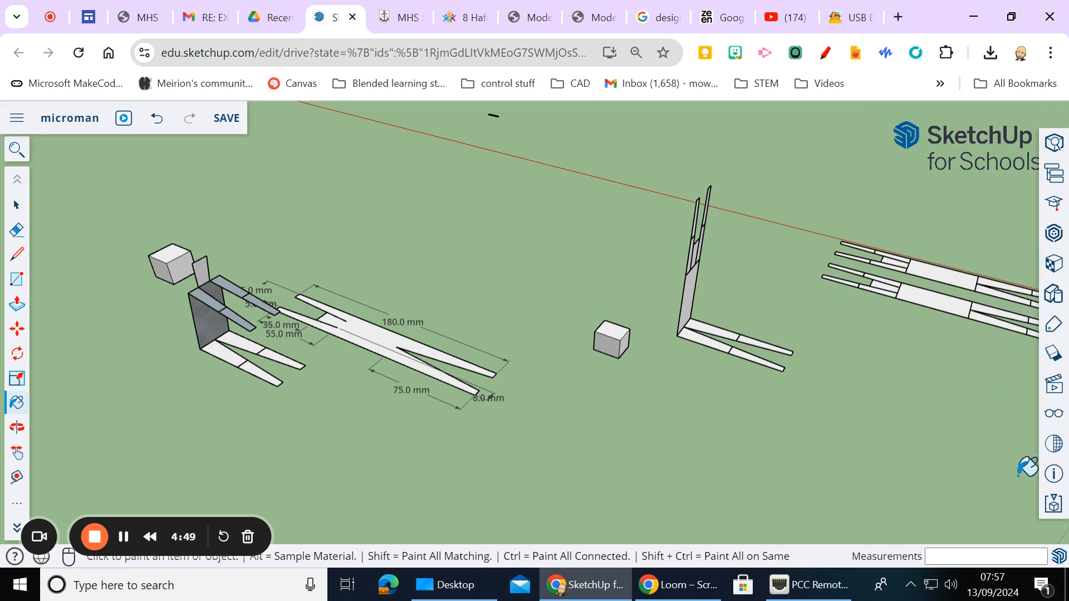
Turn on model shadows and set the sun to 10:53 AM on 05/16
click(1054, 356)
scroll(991, 250, down, 10)
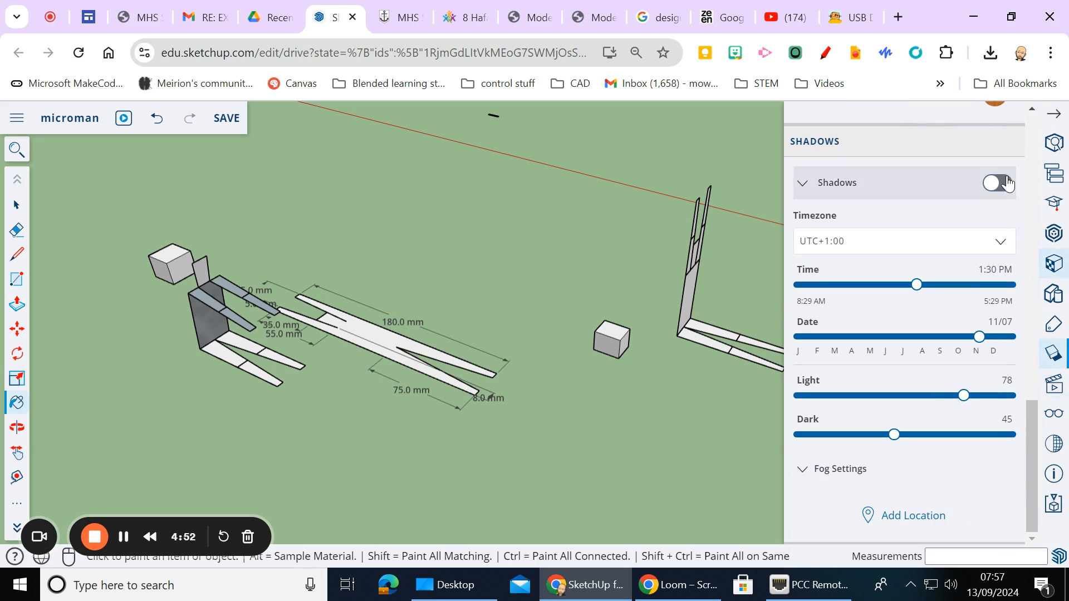
click(1008, 184)
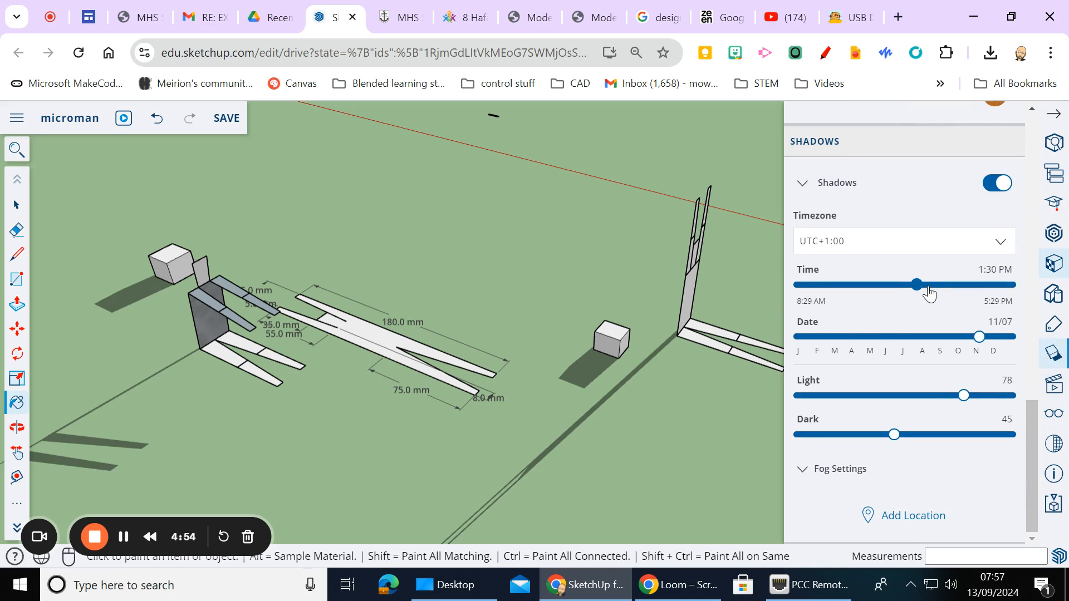
drag(915, 287, 856, 285)
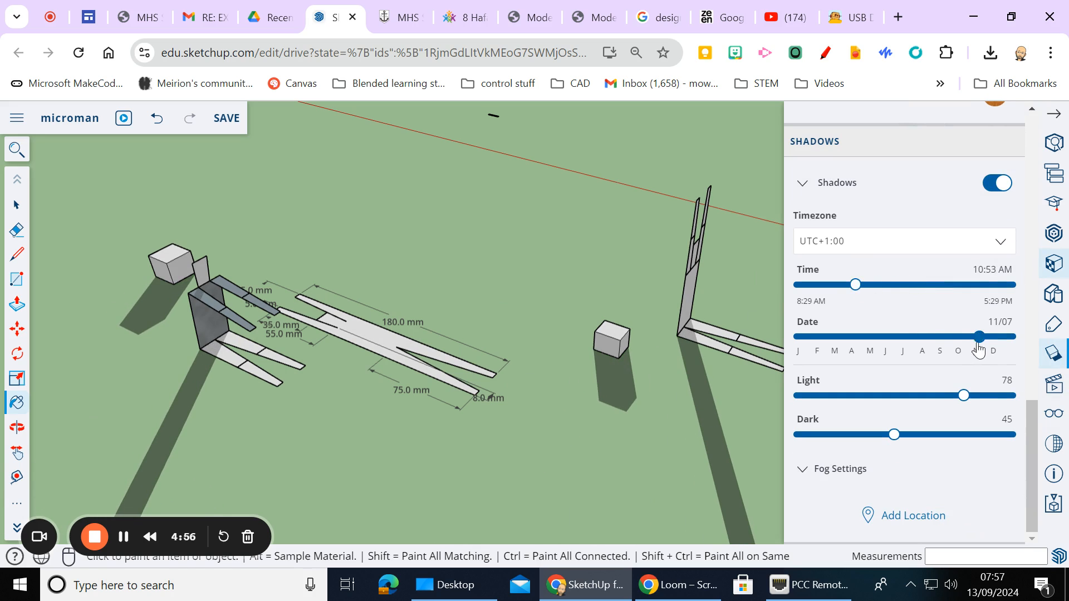
drag(979, 345, 878, 345)
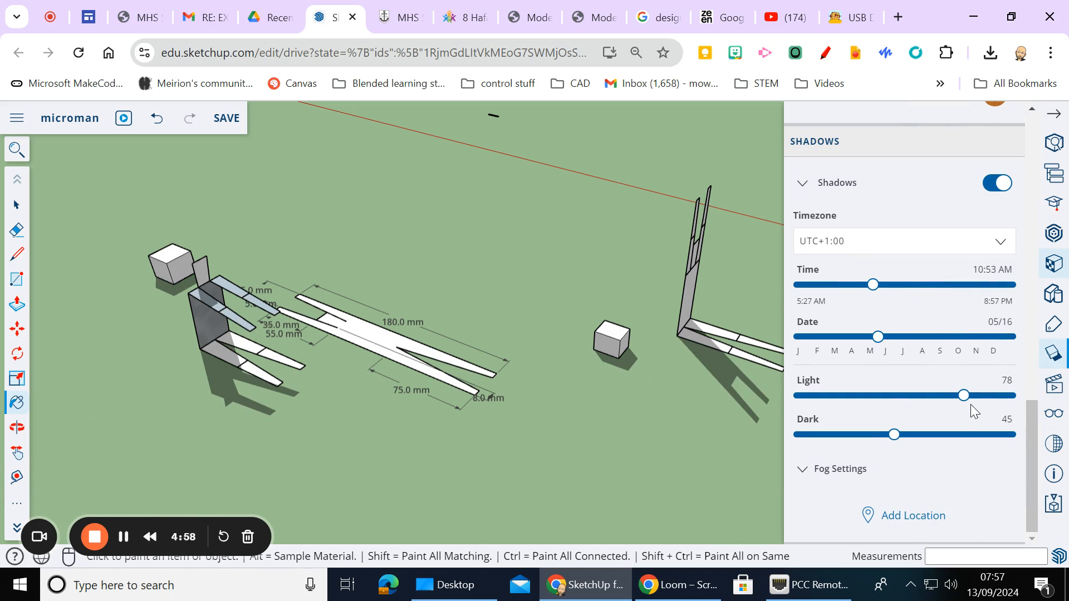
Set the shadow Light level to 53 and the Dark level to 19, and close the shadow settings
drag(965, 398, 887, 399)
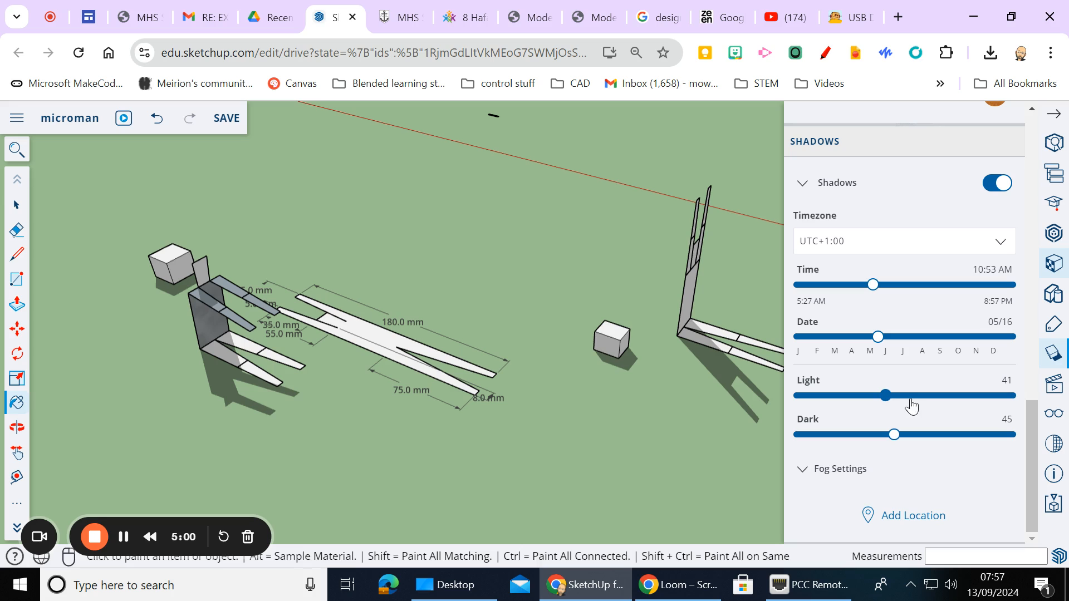
drag(891, 439, 839, 443)
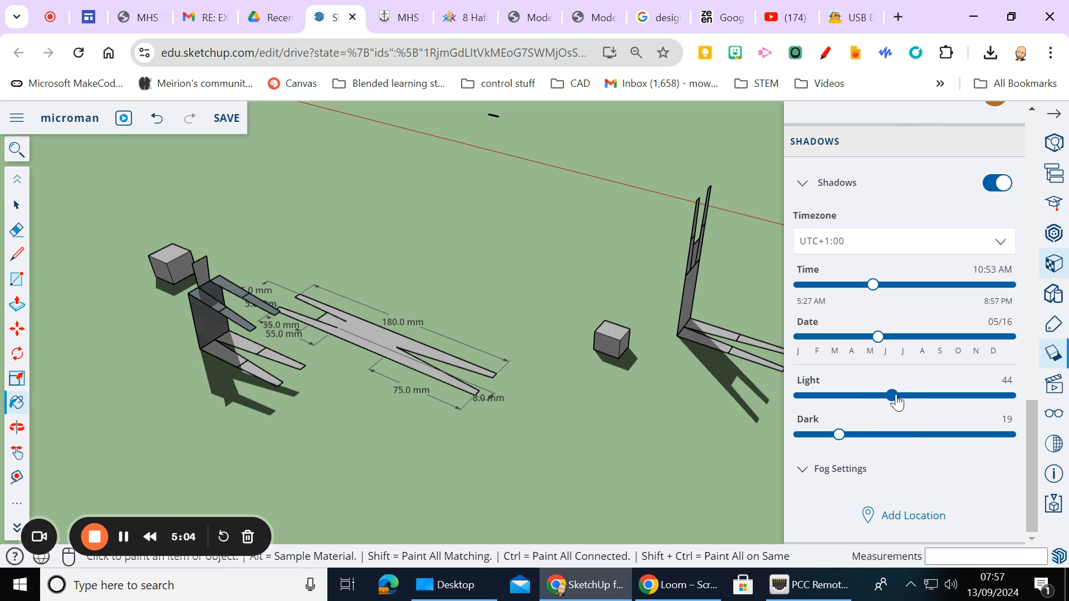
mouse_move(896, 402)
mouse_down()
mouse_move(922, 401)
mouse_move(900, 405)
mouse_up()
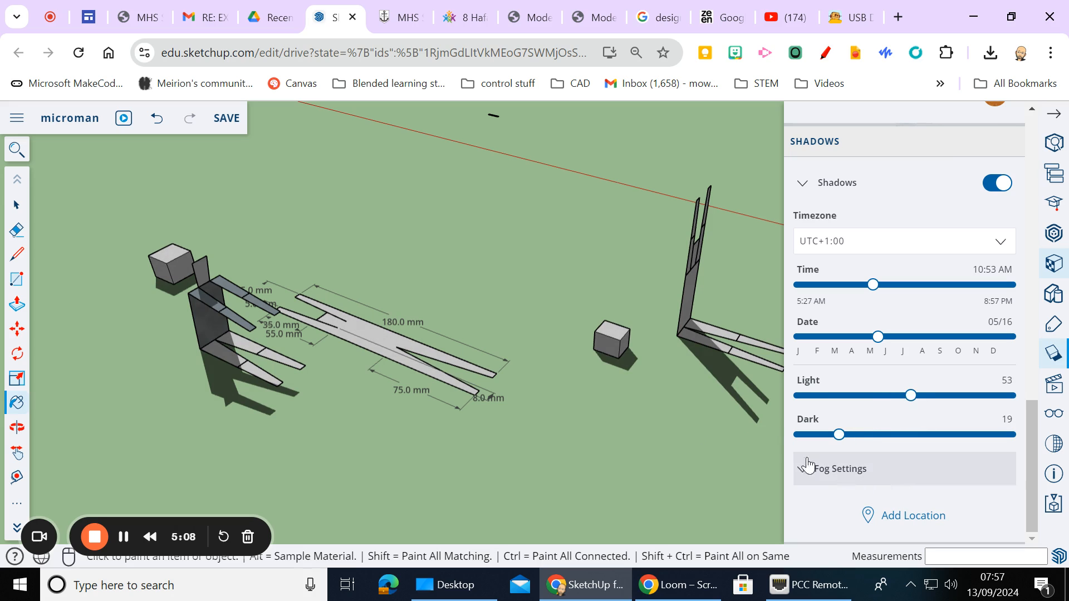
click(1054, 114)
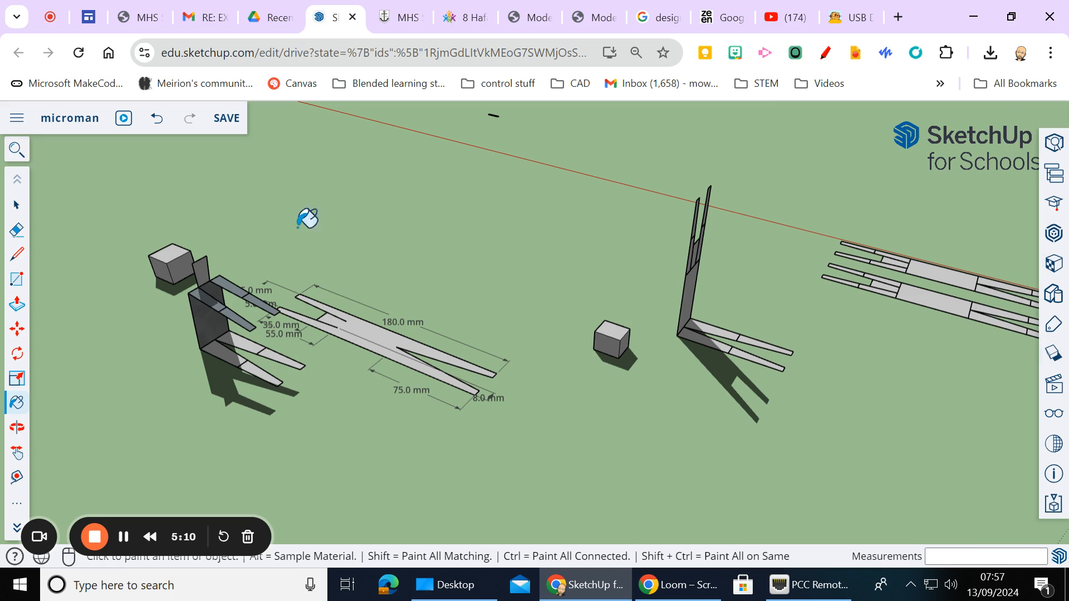
Save the microman model without purging its unused items
click(224, 123)
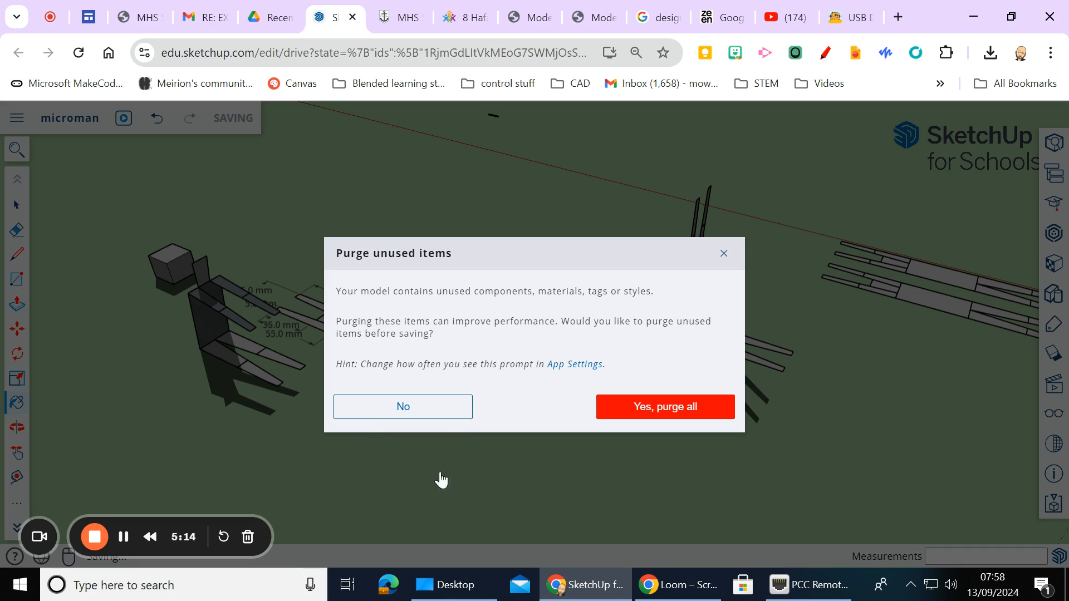
click(399, 412)
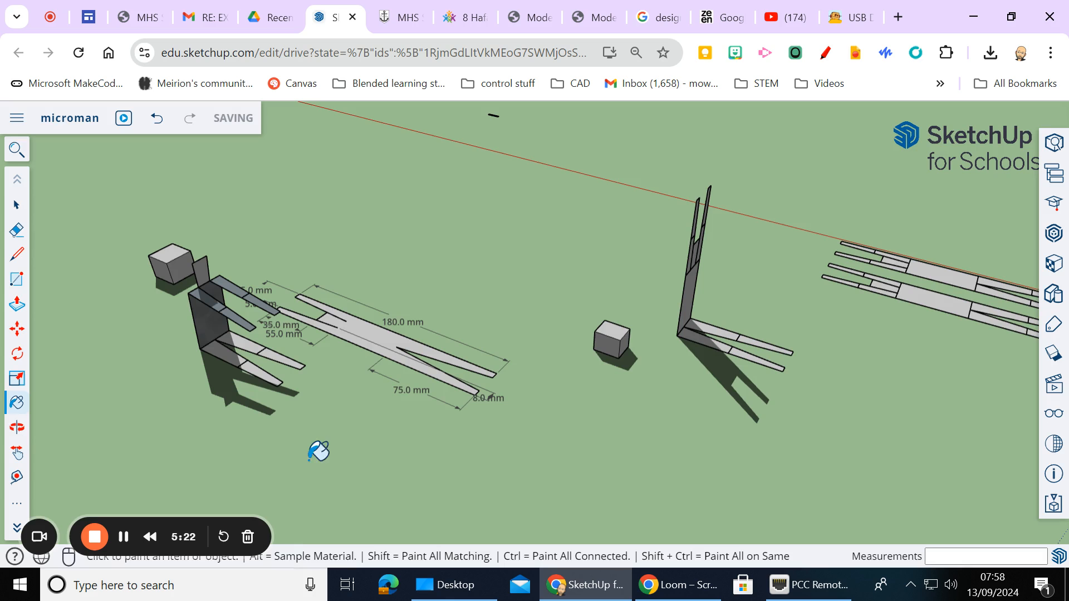